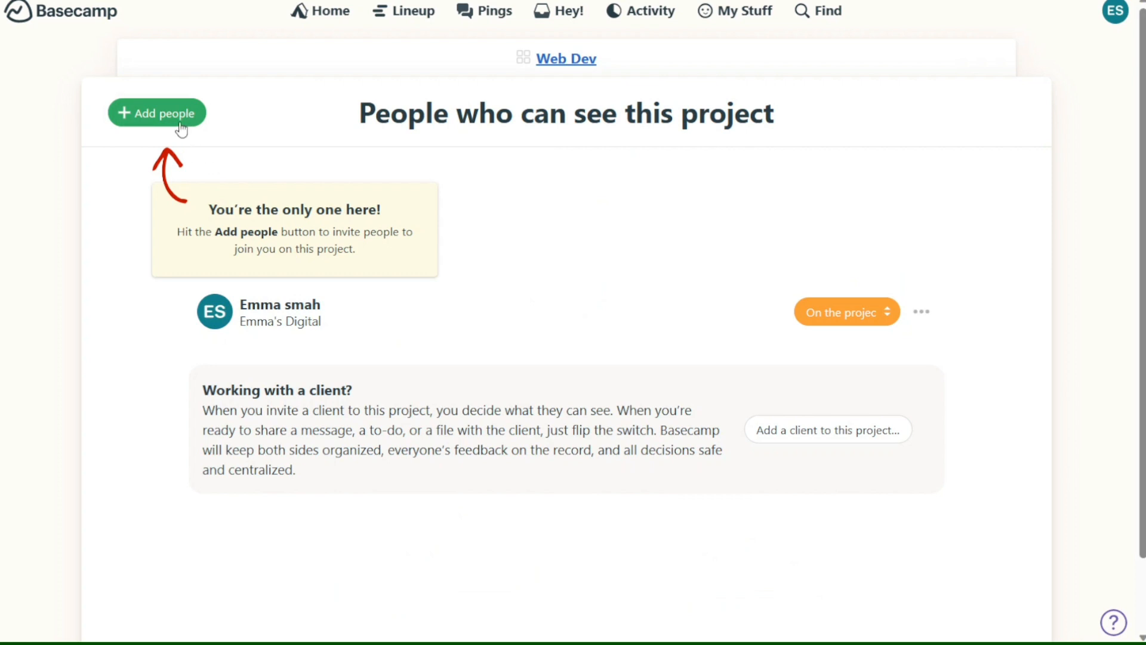
- Add the existing coworker to the Web Dev project without a personal note
{"action": "left_click", "coordinate": [179, 121]}
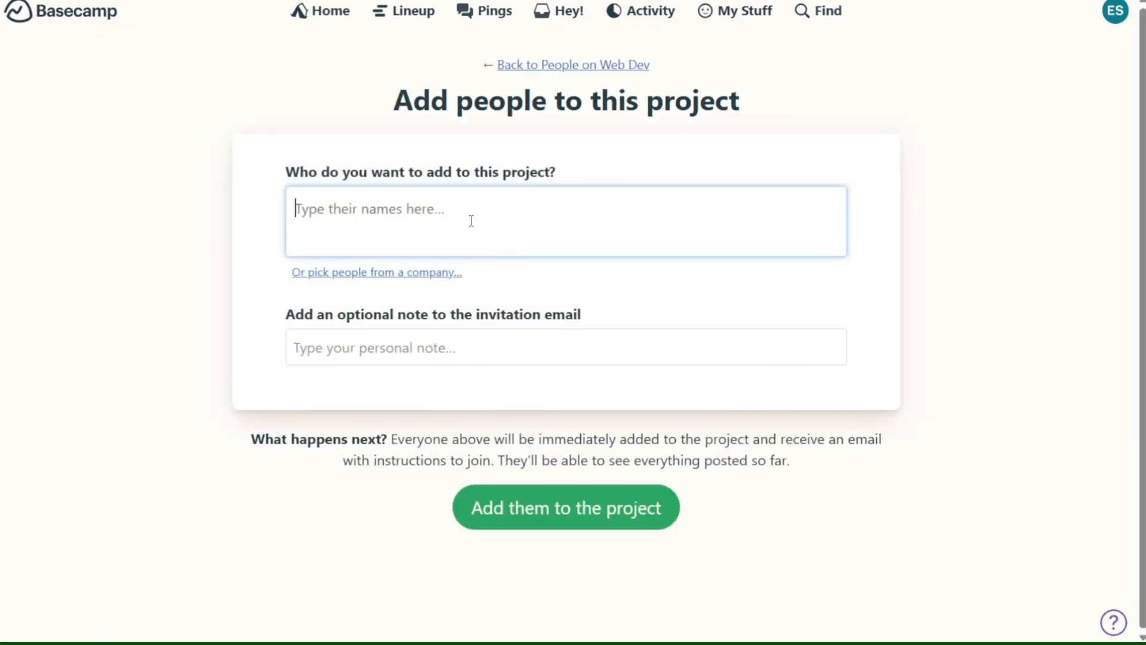
{"action": "type", "text": "john"}
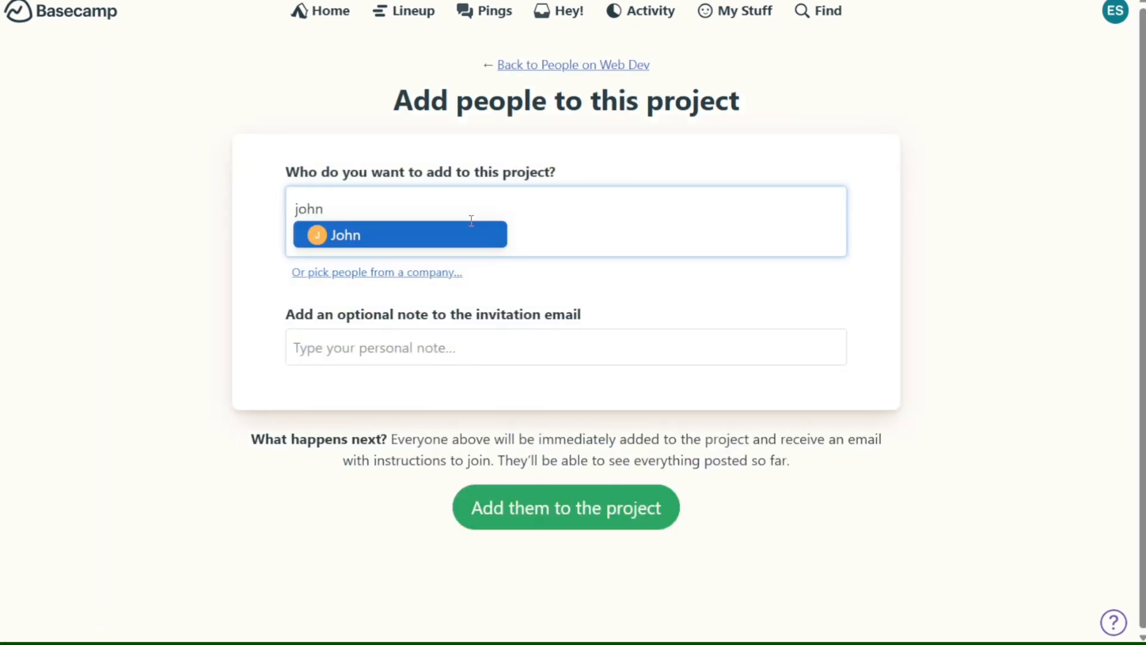
{"action": "left_click", "coordinate": [448, 234]}
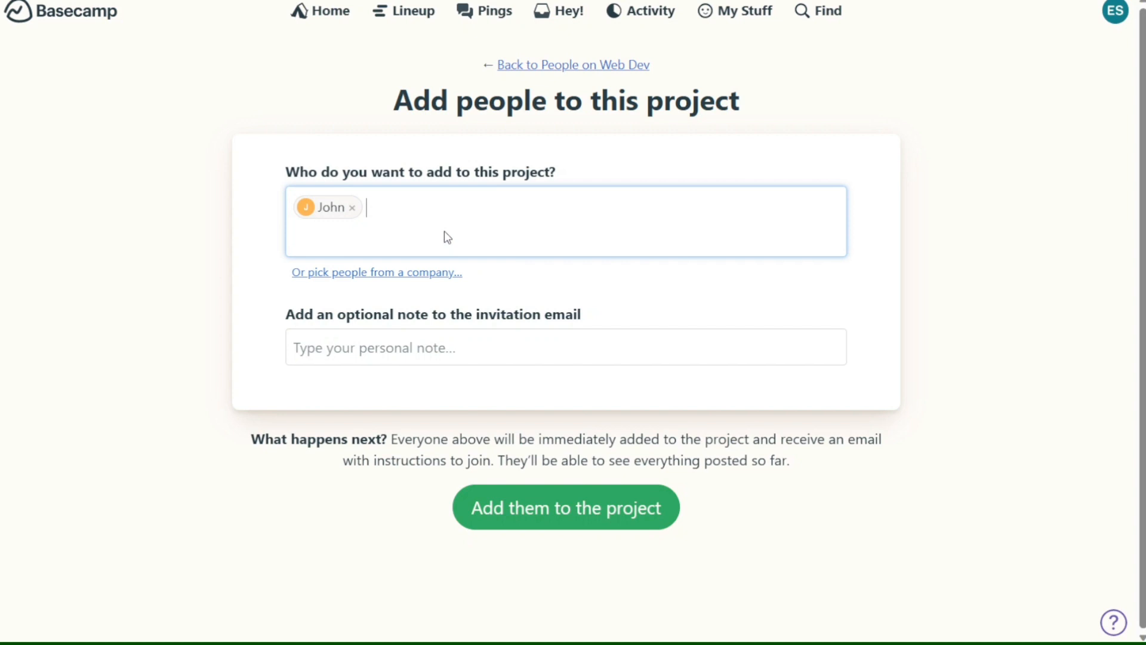
{"action": "left_click", "coordinate": [618, 523]}
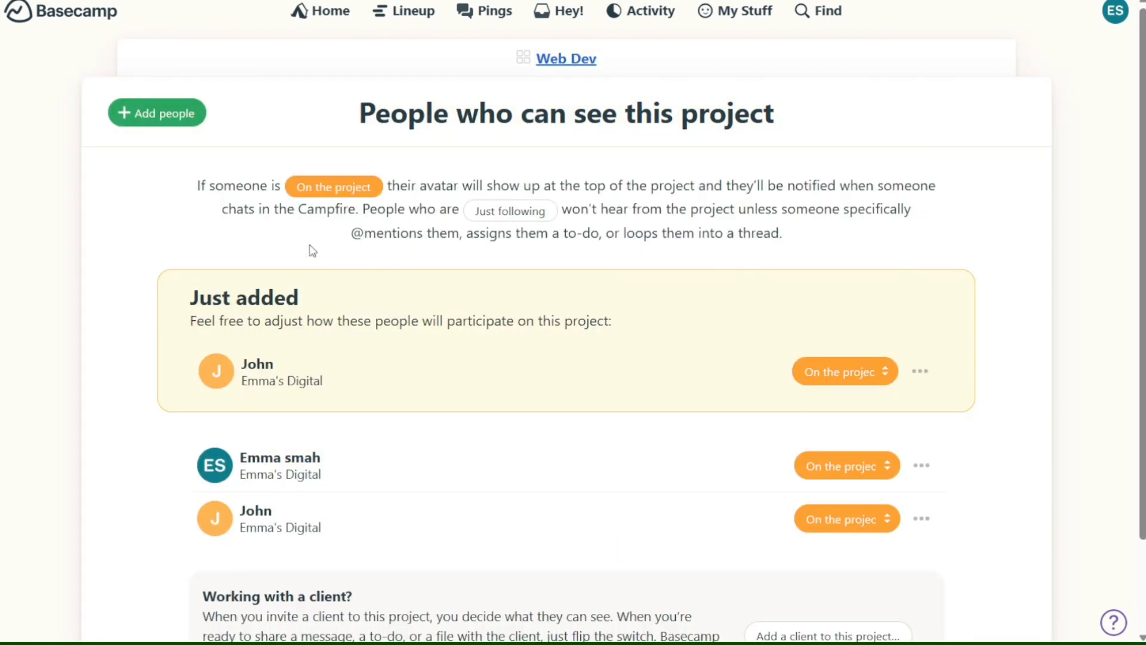
- Look at the Web Dev project's Campfire chat and its options for changing tools
{"action": "left_click", "coordinate": [558, 72]}
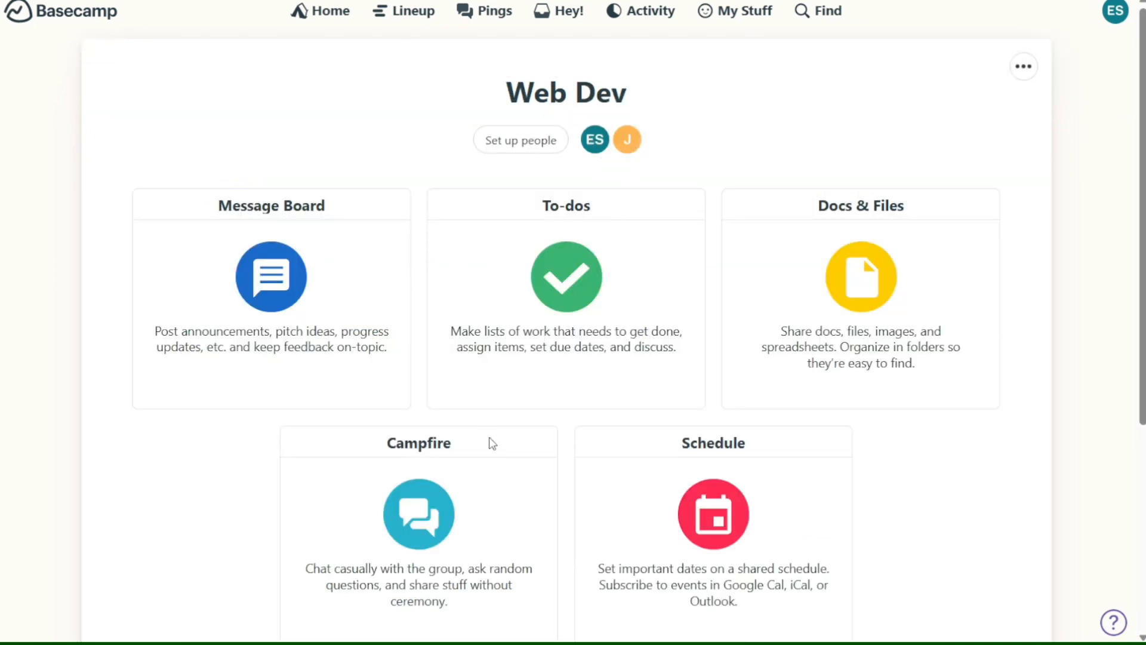
{"action": "left_click", "coordinate": [474, 507]}
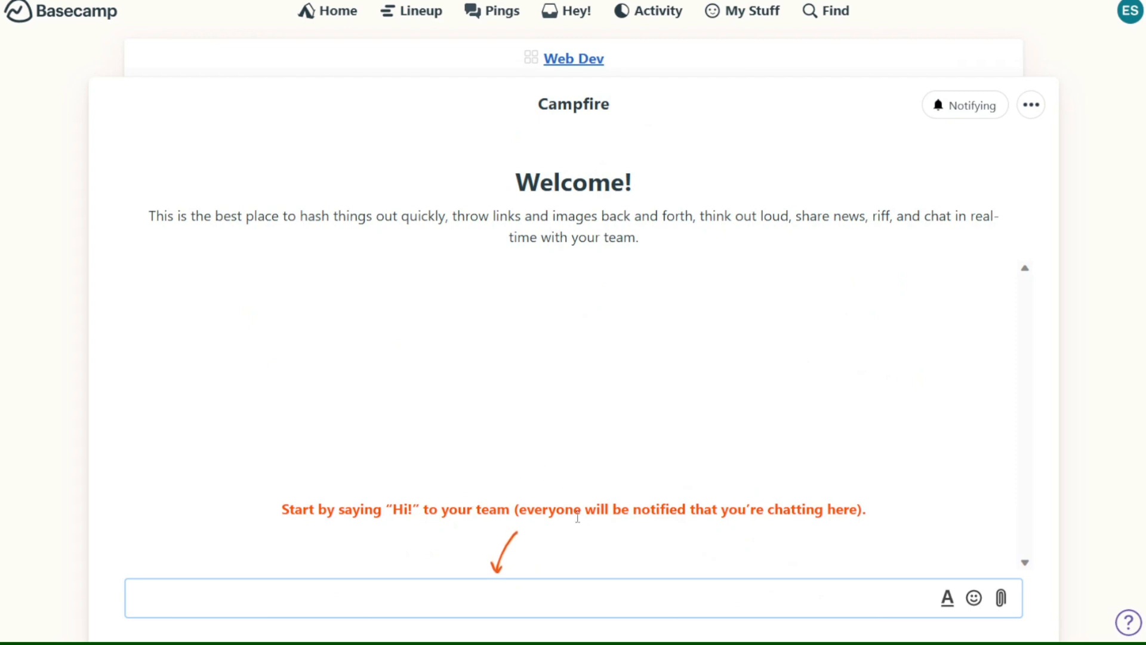
{"action": "left_click", "coordinate": [569, 58]}
{"action": "left_click", "coordinate": [1025, 67]}
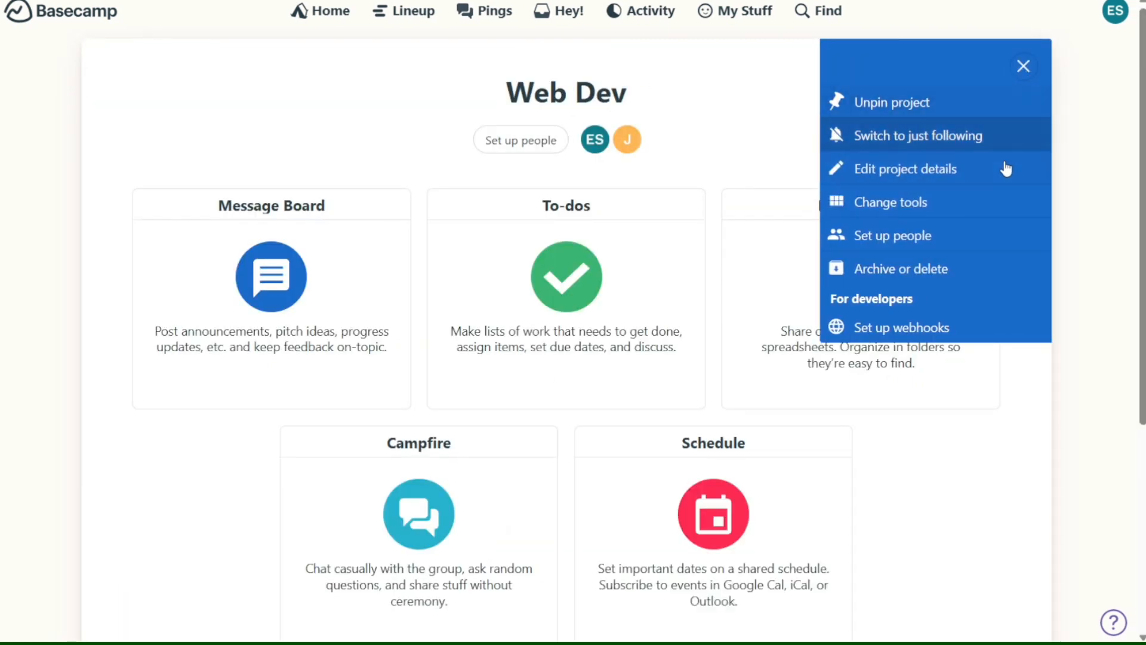
{"action": "left_click", "coordinate": [980, 207]}
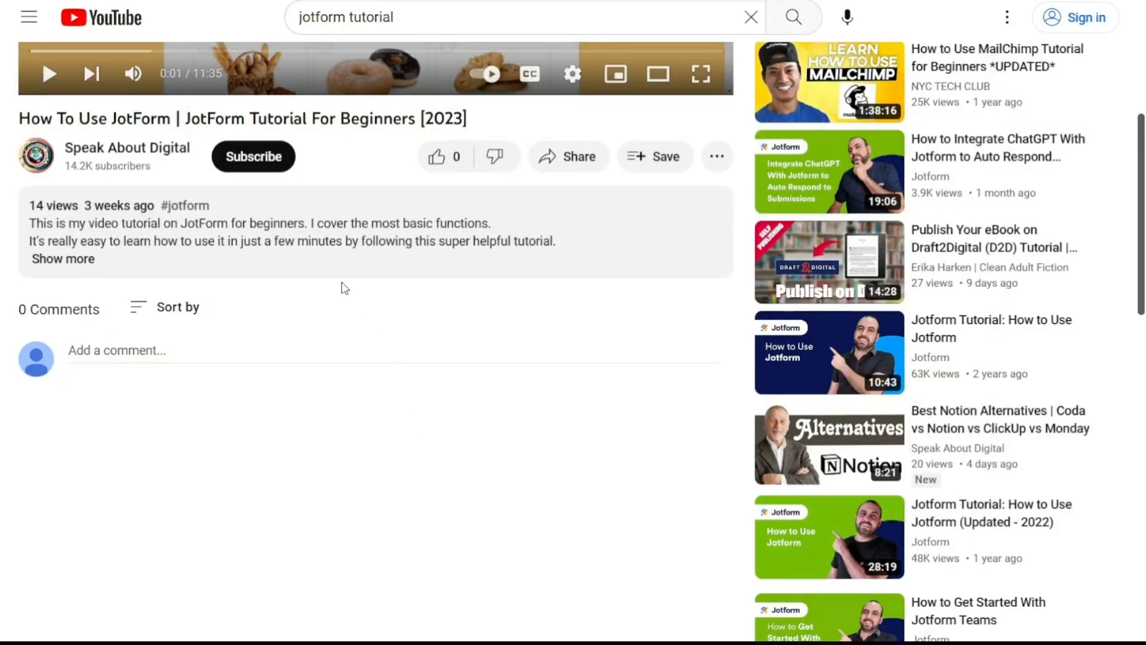
- Expand the JotForm tutorial video's description and highlight the 30-day free trial text on the Basecamp pricing page
{"action": "left_click", "coordinate": [75, 258]}
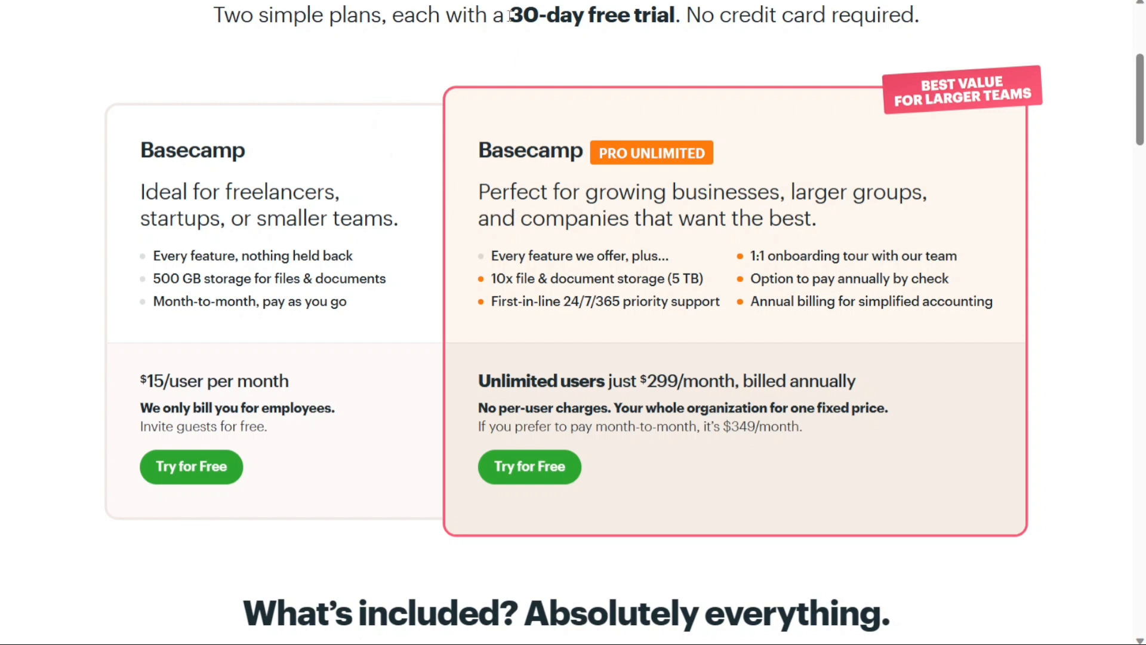
{"action": "left_click_drag", "start_coordinate": [508, 18], "coordinate": [677, 27]}
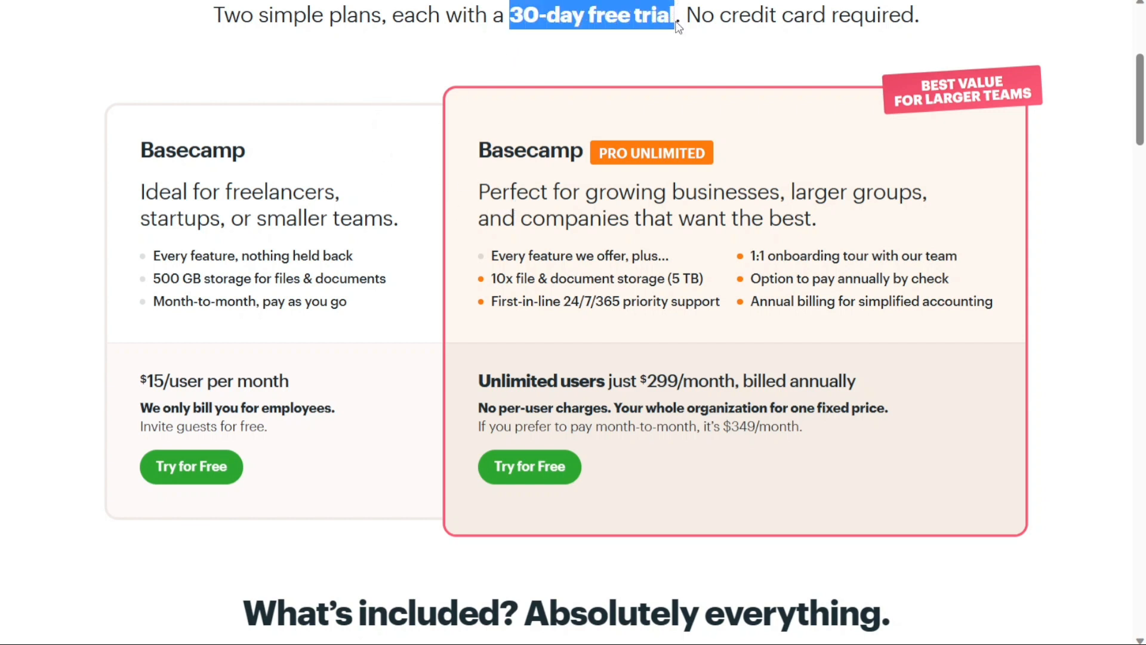
{"action": "left_click", "coordinate": [485, 57]}
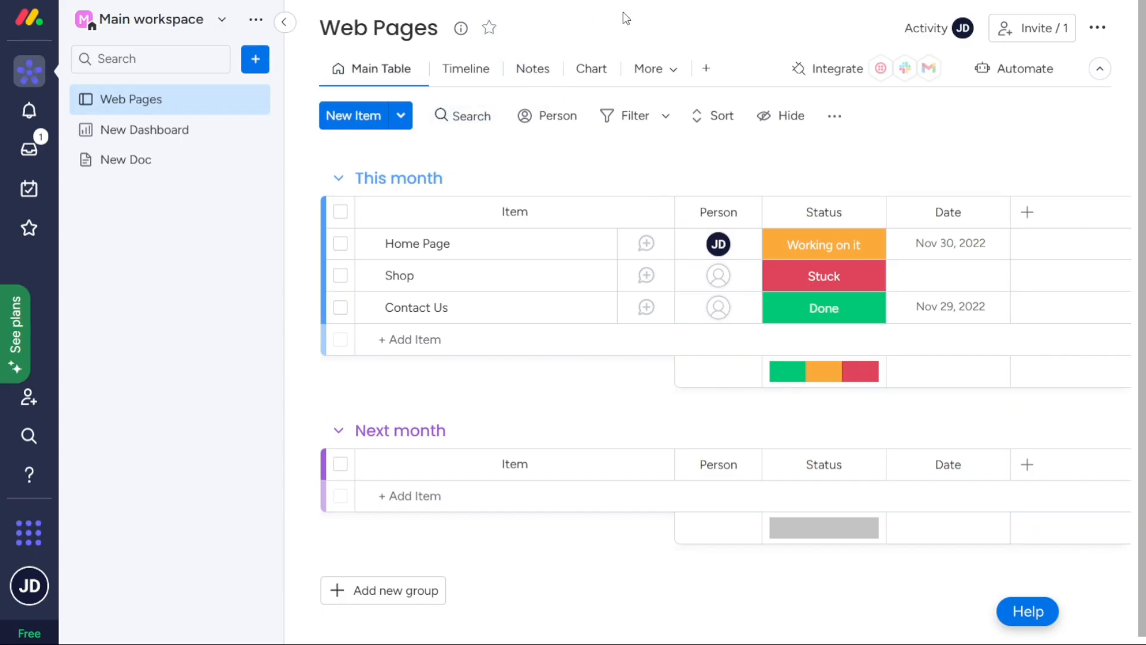
- Show the Web Pages board in monday.com as Kanban and view the list of board views that can be added
{"action": "left_click", "coordinate": [672, 71]}
{"action": "left_click", "coordinate": [678, 182]}
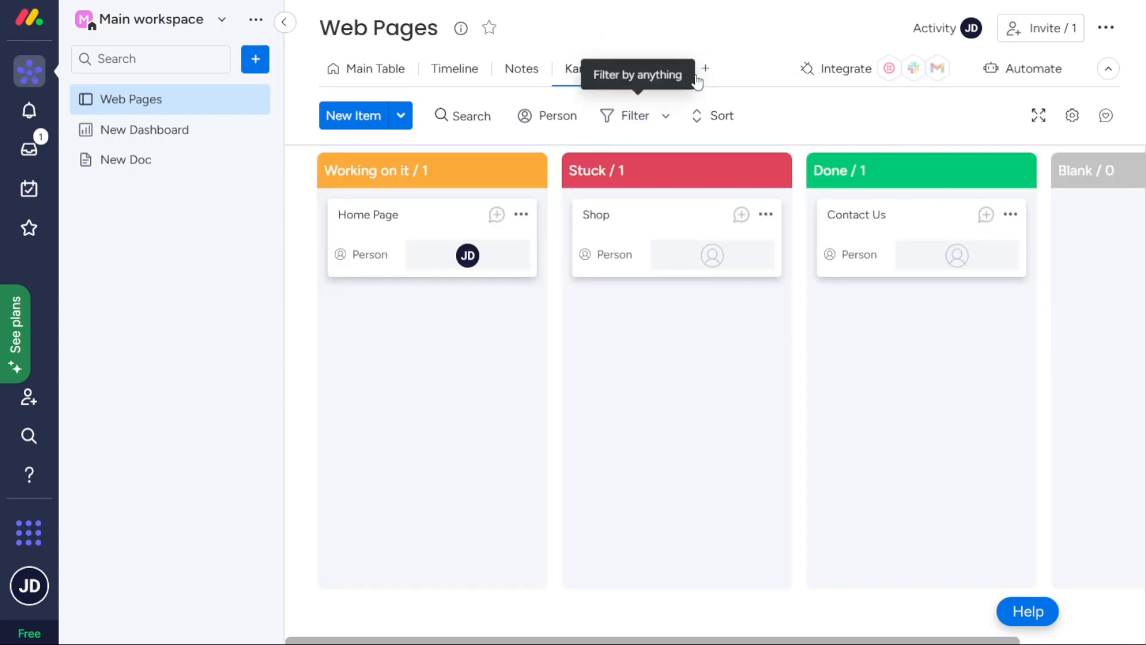
{"action": "left_click", "coordinate": [718, 72]}
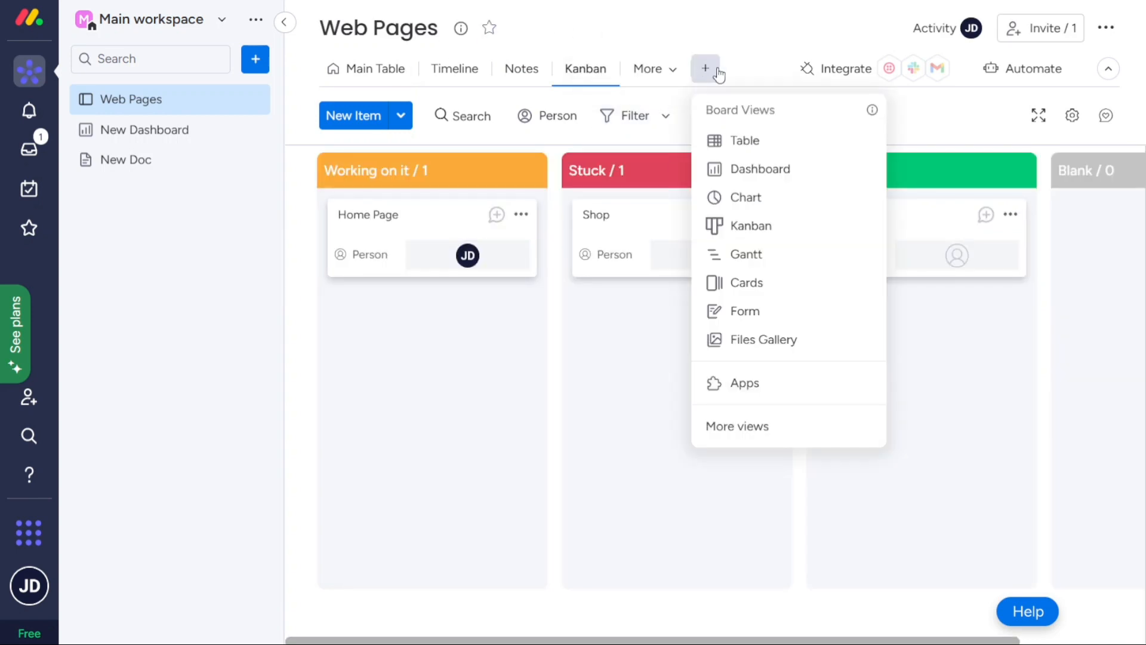
{"action": "left_click", "coordinate": [776, 43]}
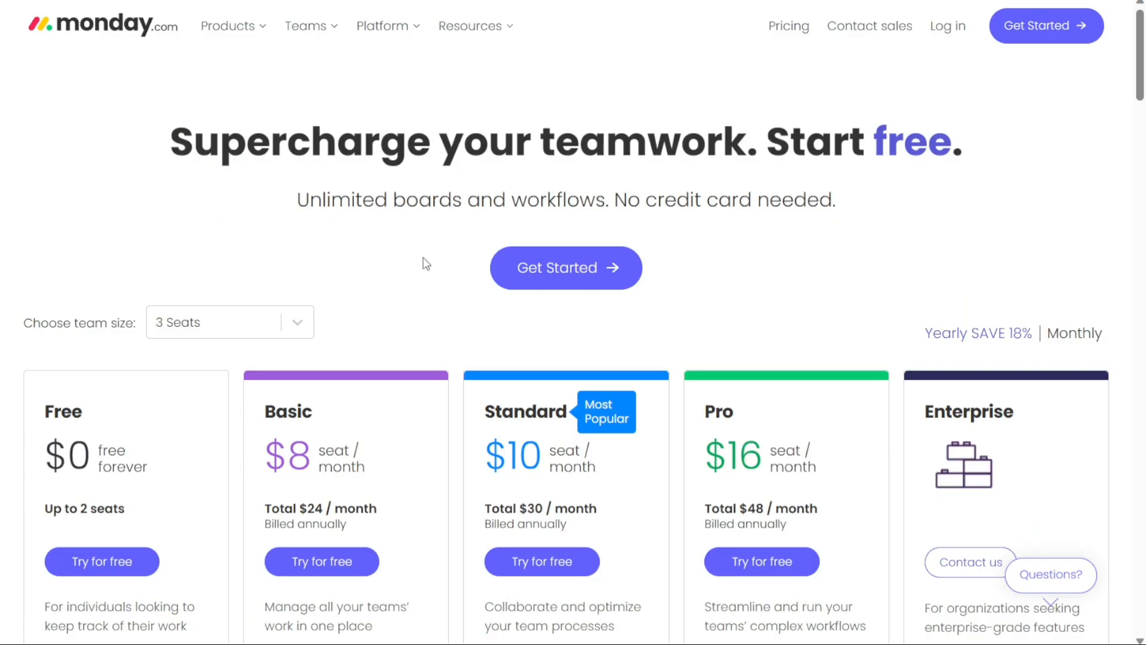
- Review the monday.com pricing plans and open New Doc in the main workspace
{"action": "scroll", "coordinate": [425, 264], "scroll_direction": "down", "scroll_amount": 4}
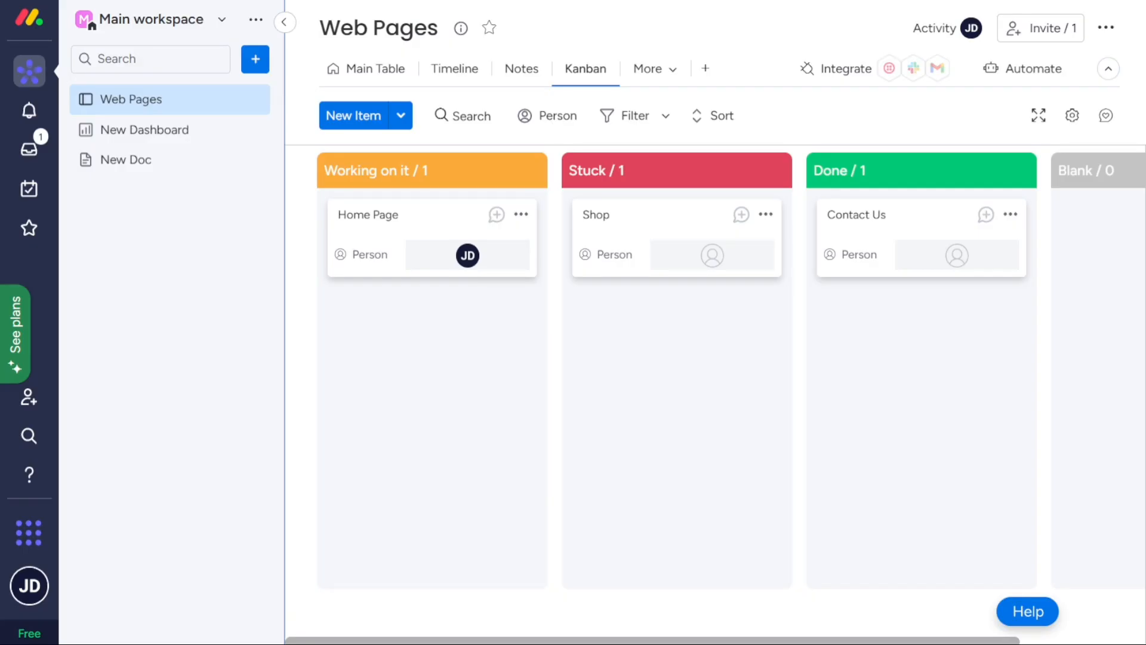
{"action": "left_click", "coordinate": [132, 163]}
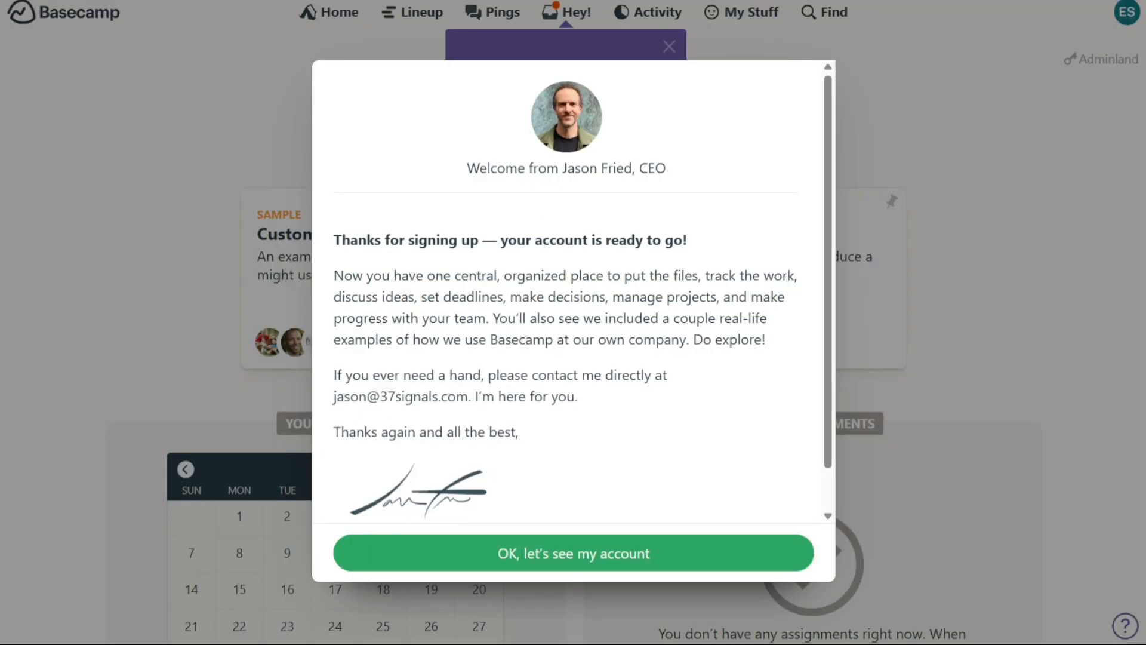
- Dismiss the Basecamp welcome letter and the Hey! message hint, staying on the home page
{"action": "left_click", "coordinate": [588, 546]}
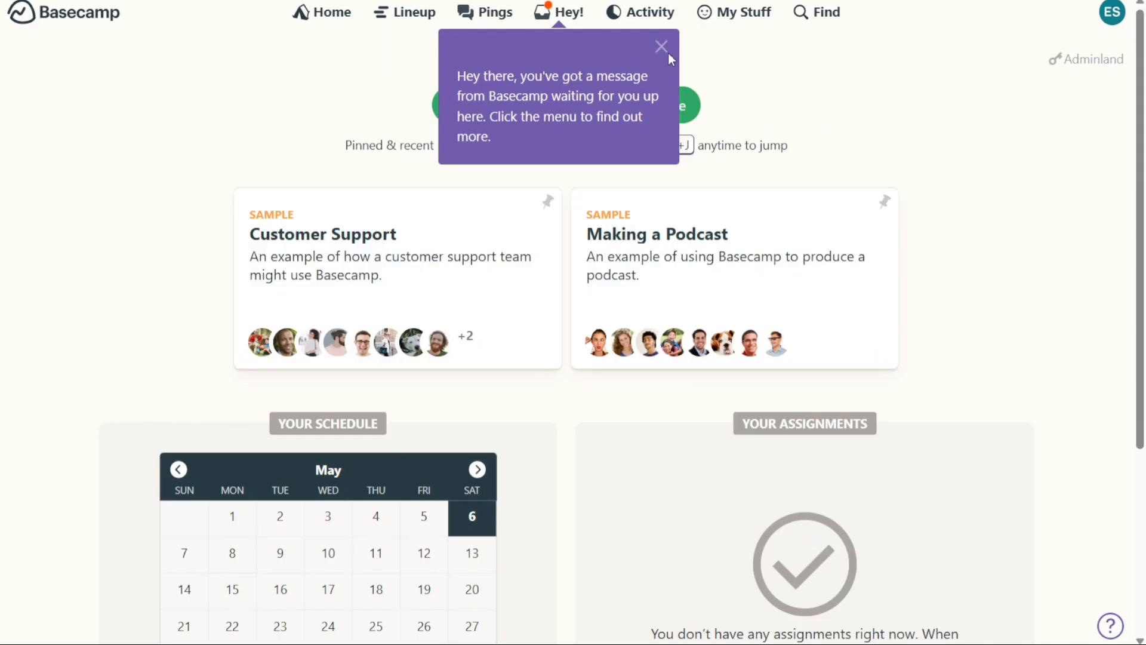
{"action": "left_click", "coordinate": [662, 49]}
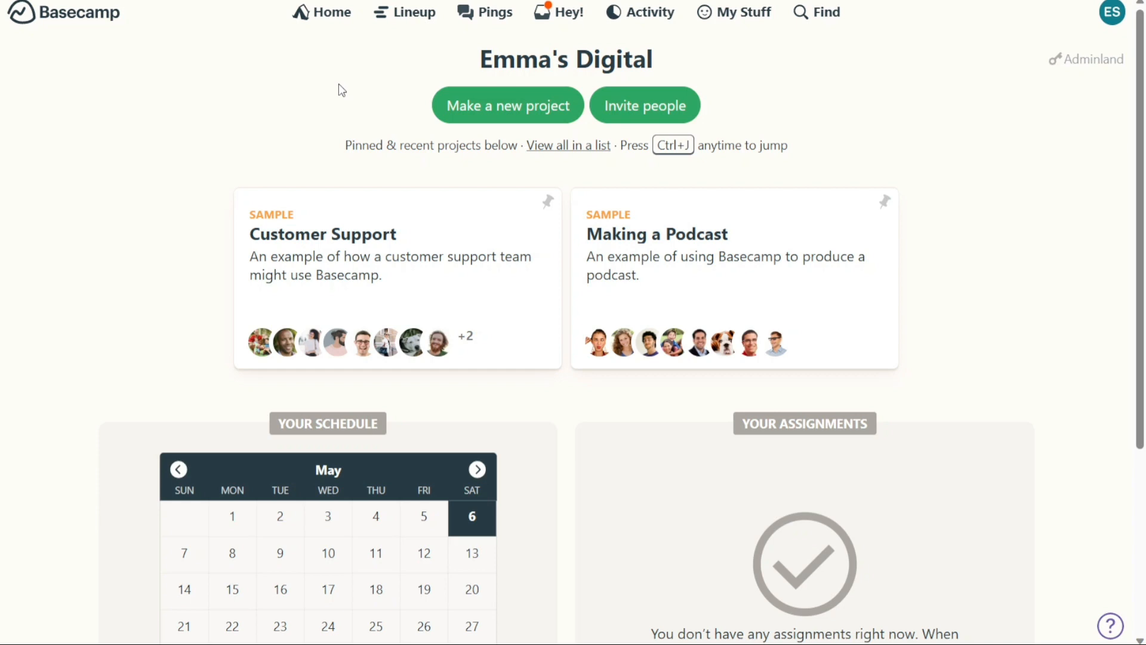
{"action": "left_click", "coordinate": [330, 20]}
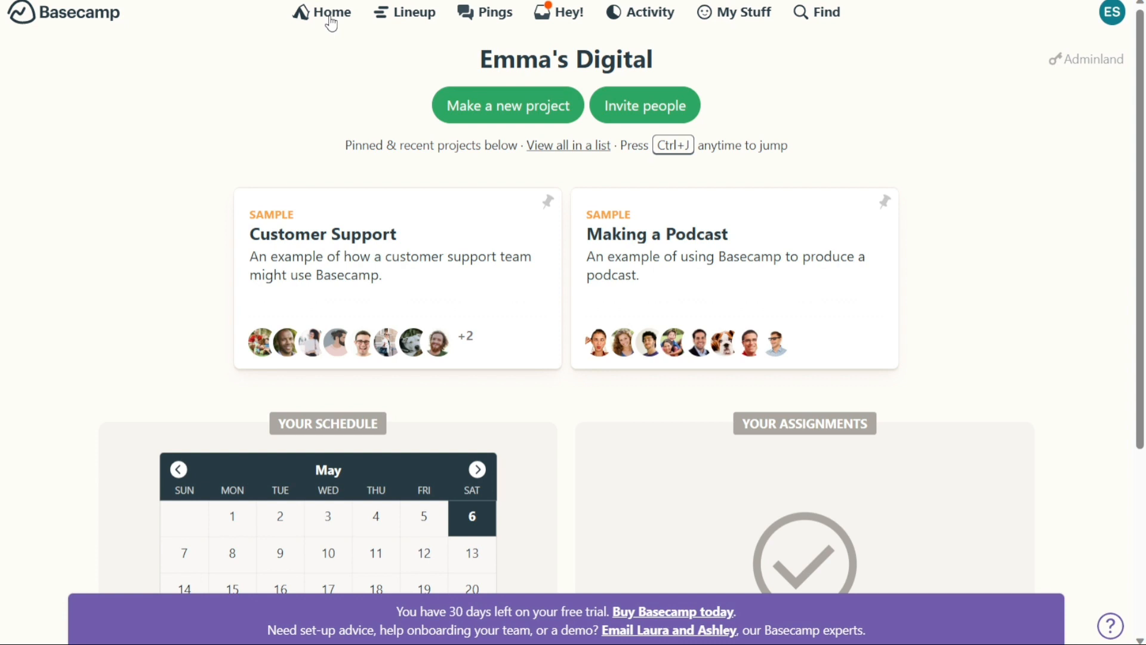
- Create a new project named MyProject and decline the offer of setup help
{"action": "left_click", "coordinate": [508, 113]}
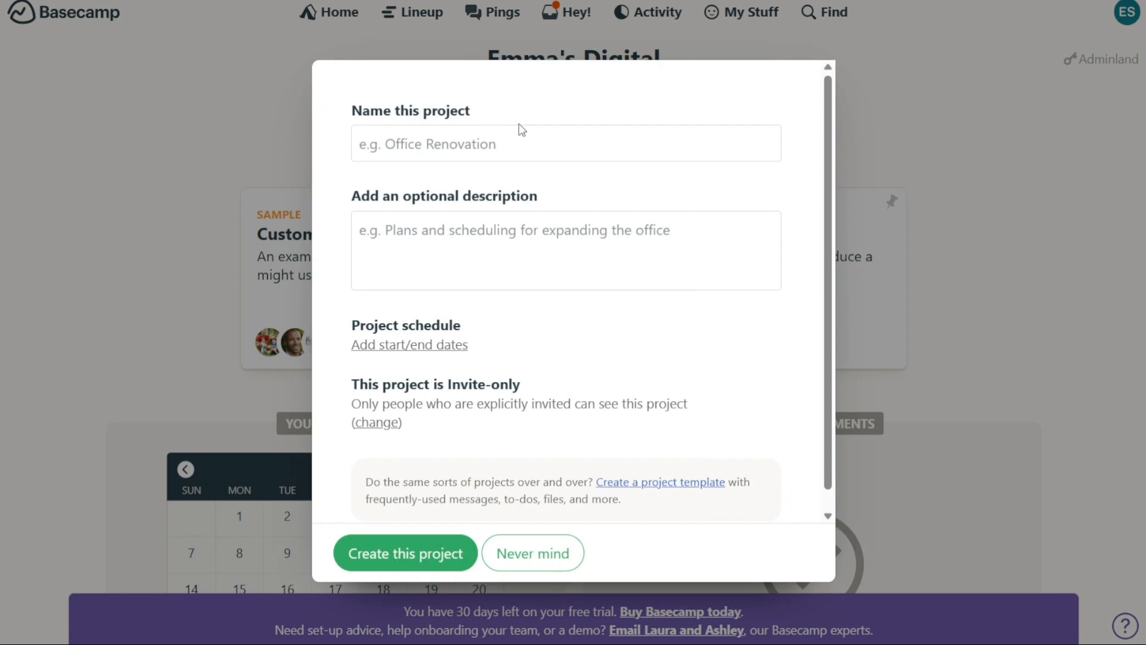
{"action": "left_click", "coordinate": [540, 138]}
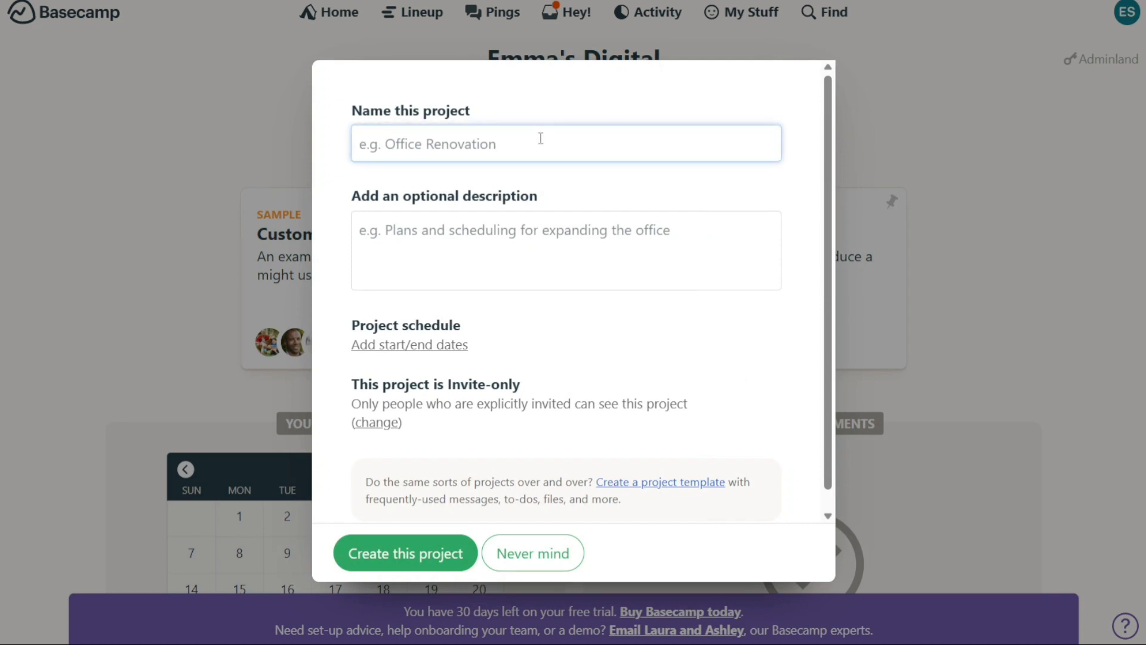
{"action": "type", "text": "MyPr"}
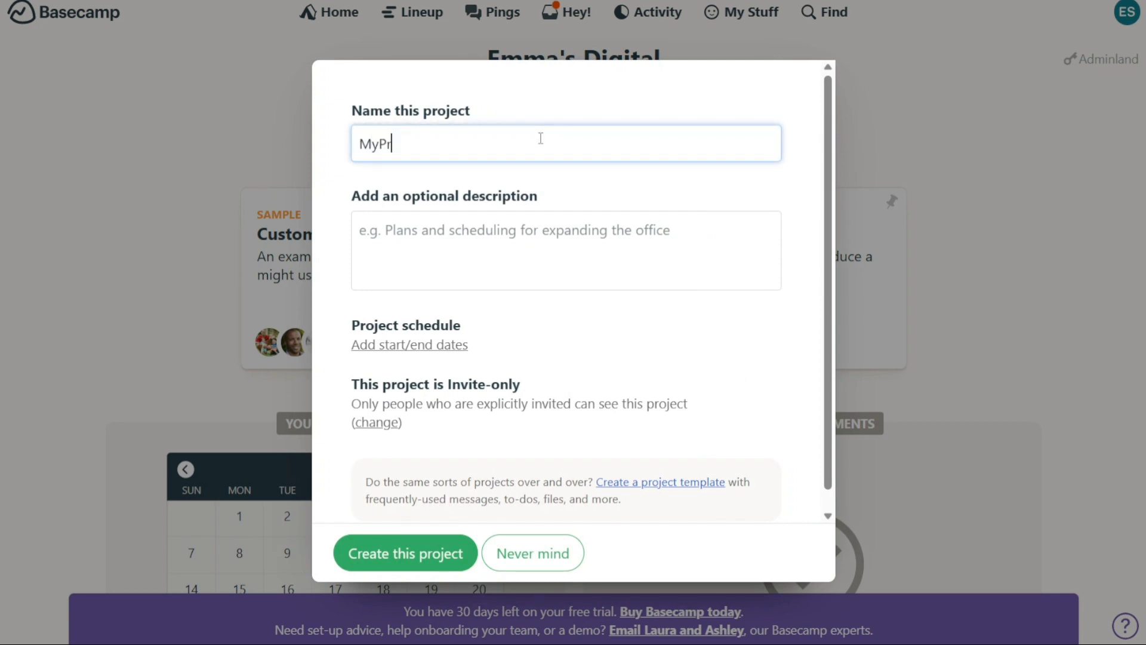
{"action": "type", "text": "ojecc"}
{"action": "key", "text": "BackSpace"}
{"action": "type", "text": "t"}
{"action": "left_click", "coordinate": [413, 561]}
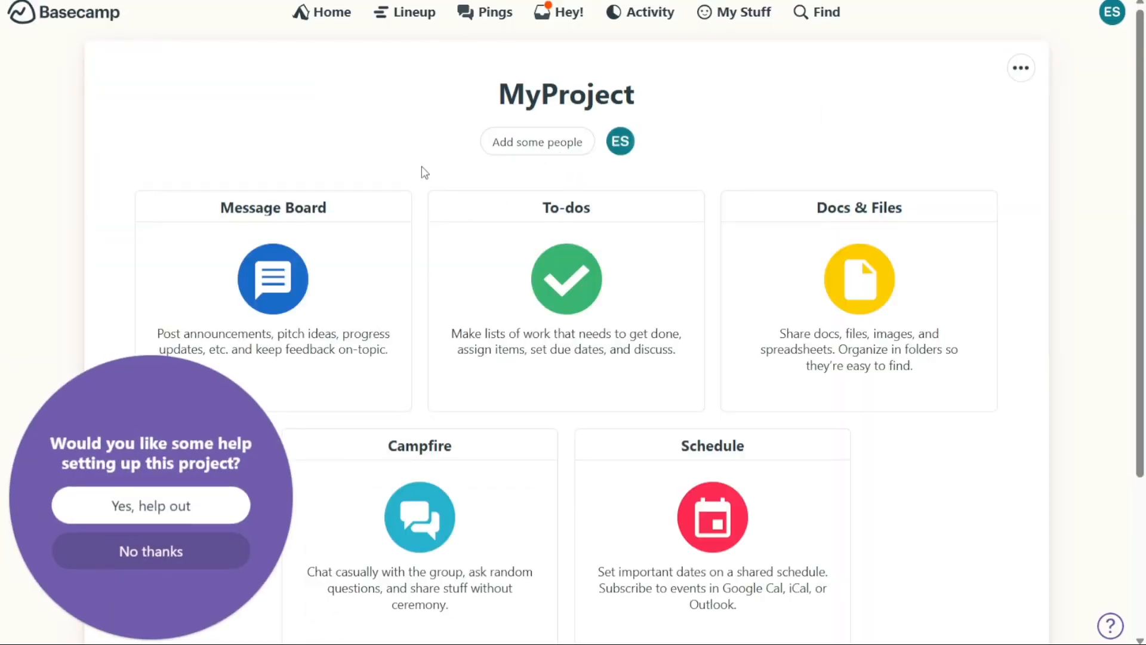
{"action": "left_click", "coordinate": [173, 559]}
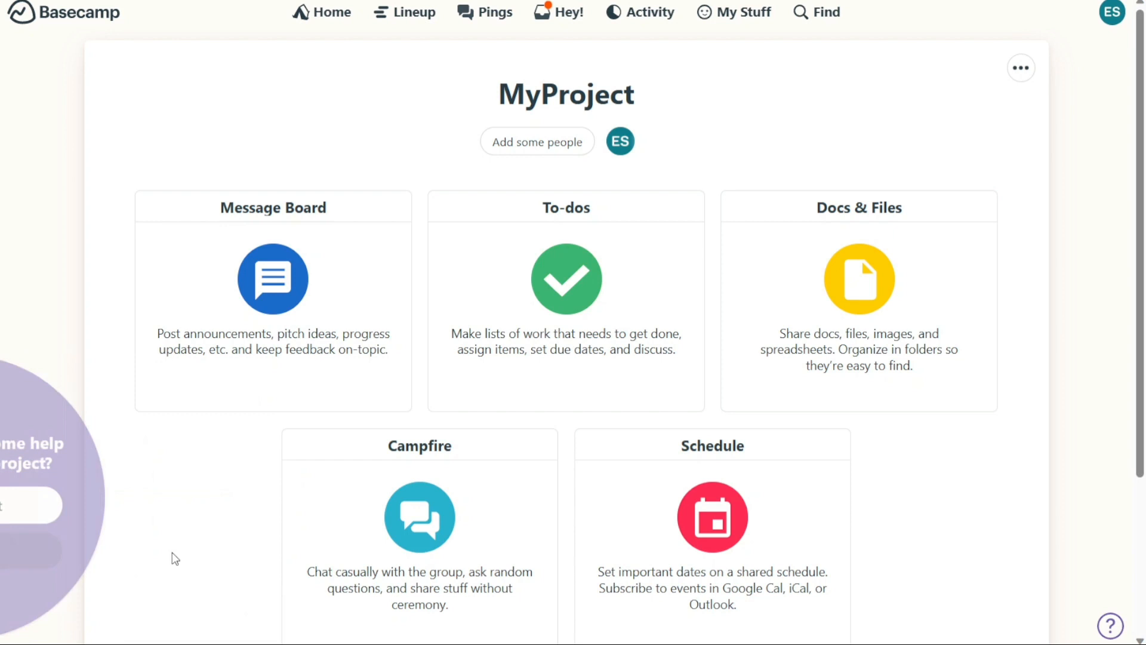
- View the invitation form for someone who works at the company and return to the home page
{"action": "left_click", "coordinate": [325, 14]}
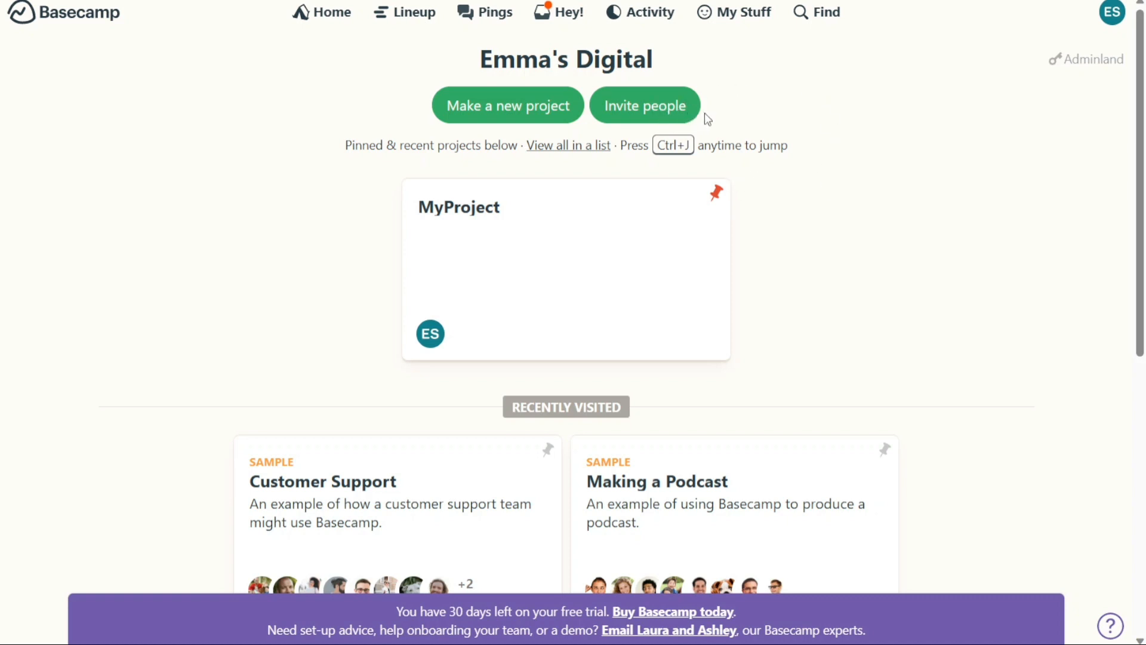
{"action": "left_click", "coordinate": [660, 113]}
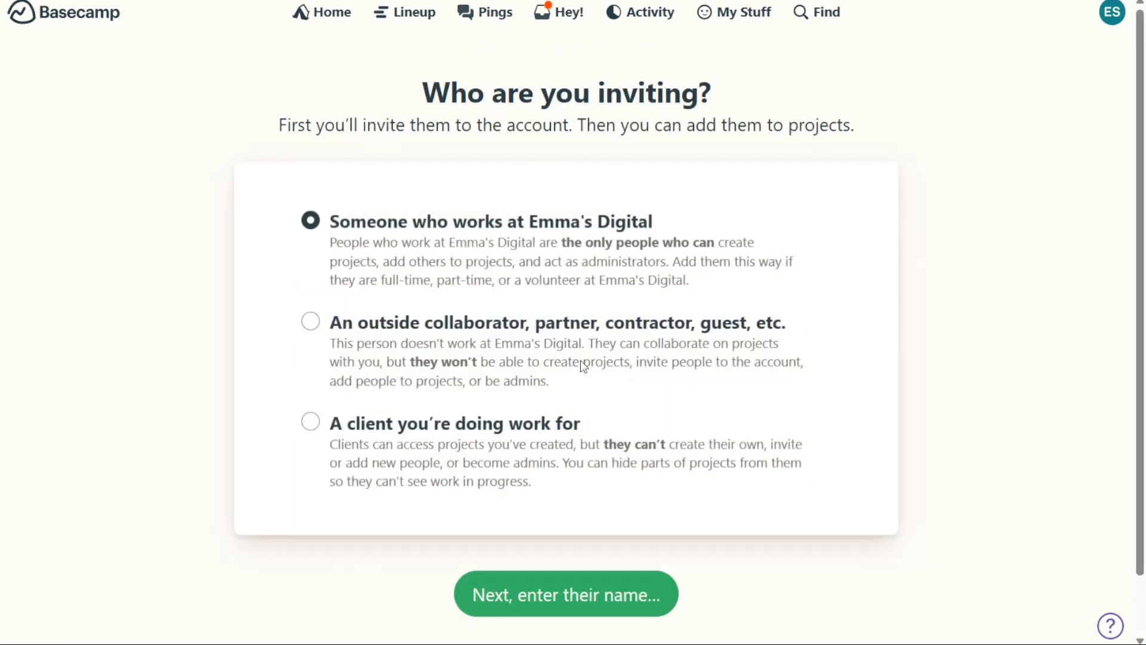
{"action": "left_click", "coordinate": [551, 599]}
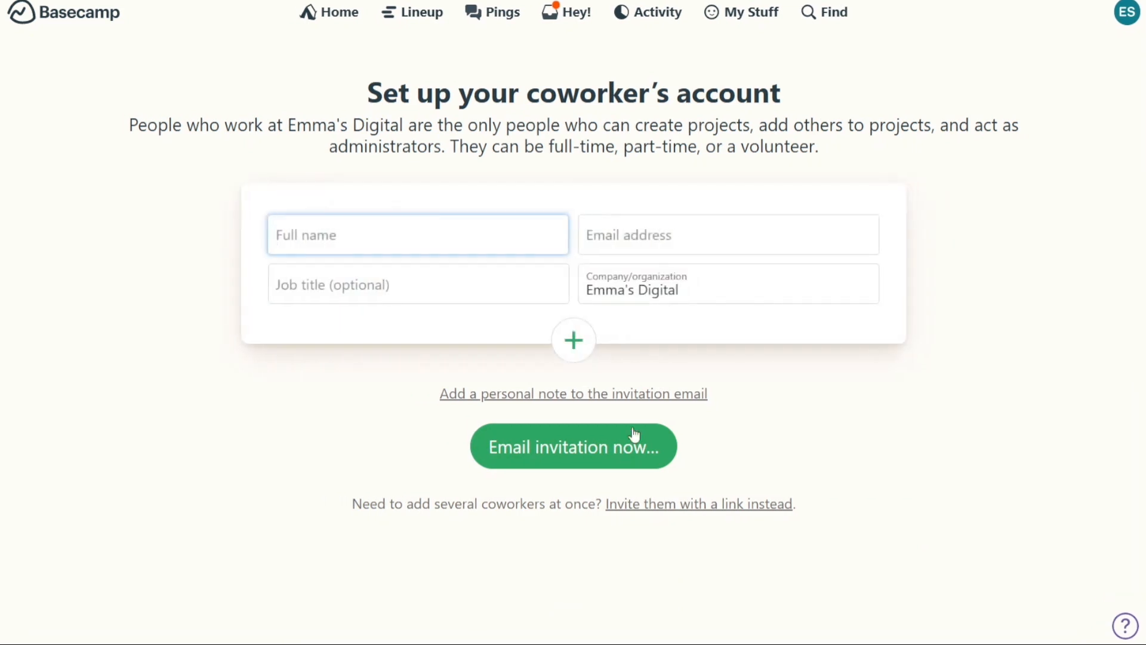
{"action": "left_click", "coordinate": [347, 27]}
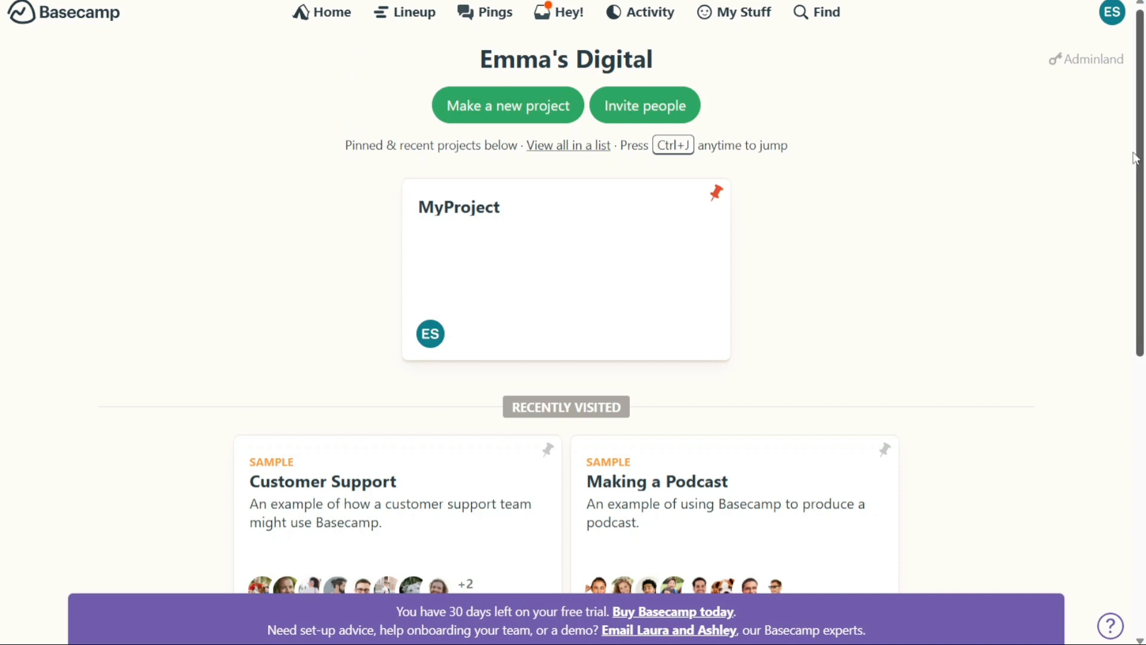
- Look over the schedule and assignments sections of the home page
{"action": "left_click_drag", "start_coordinate": [1141, 154], "coordinate": [1104, 77]}
{"action": "left_click_drag", "start_coordinate": [1142, 152], "coordinate": [1113, 421]}
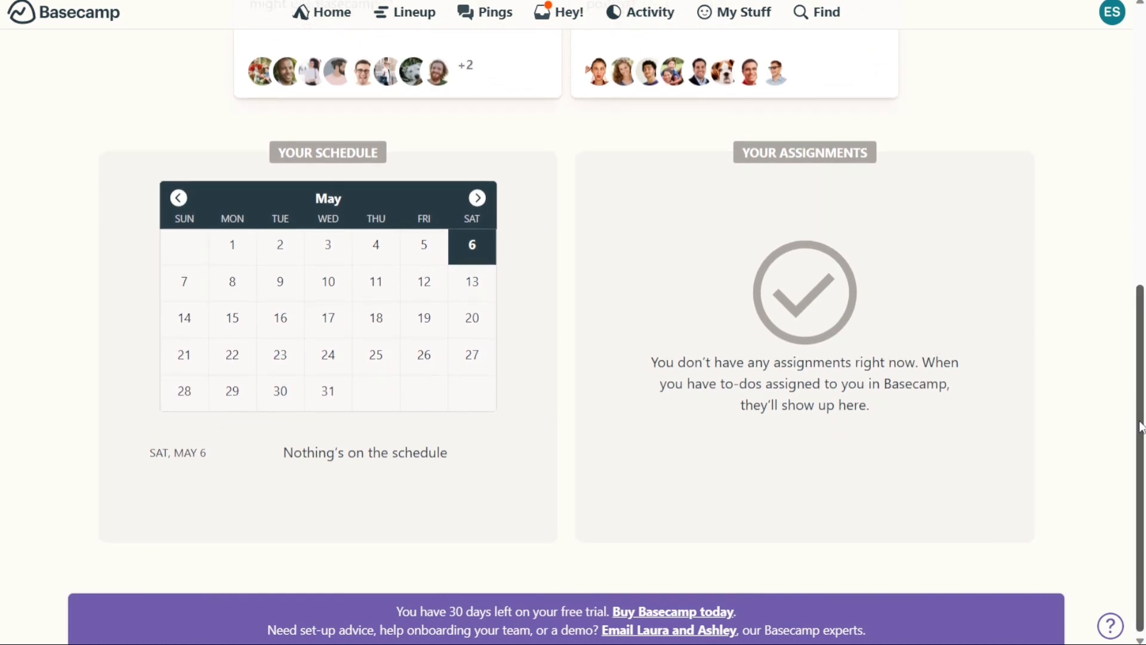
{"action": "left_click_drag", "start_coordinate": [1140, 427], "coordinate": [391, 85]}
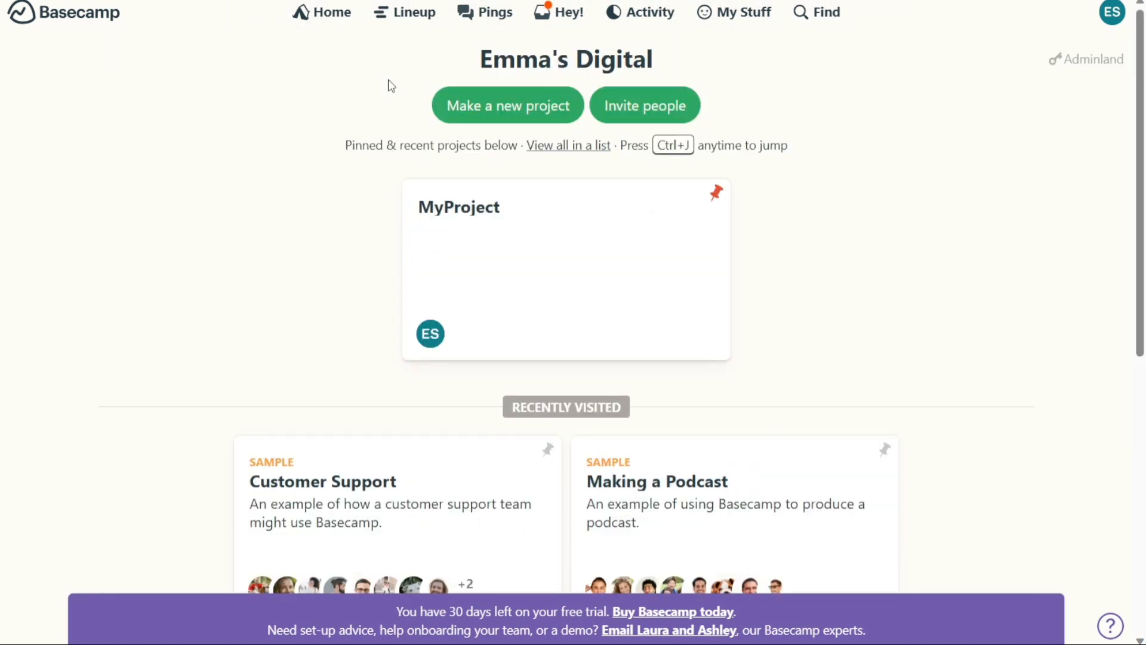
- Open the Lineup and highlight the note on adding a start/end date to a project
{"action": "left_click", "coordinate": [412, 17]}
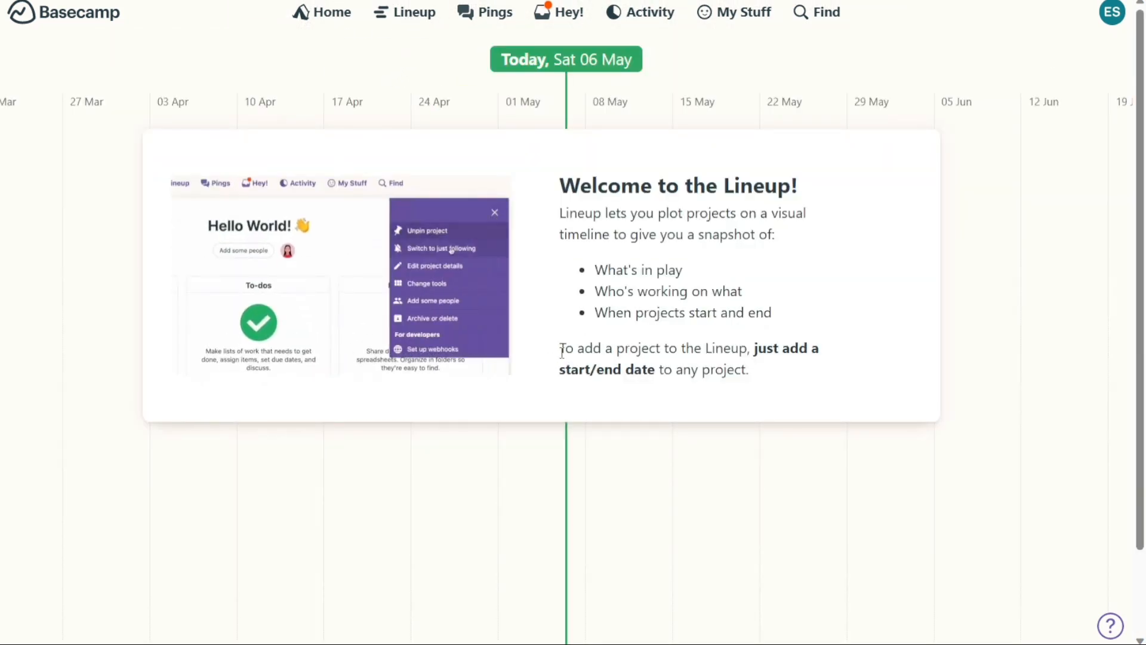
{"action": "left_click_drag", "start_coordinate": [559, 348], "coordinate": [755, 385]}
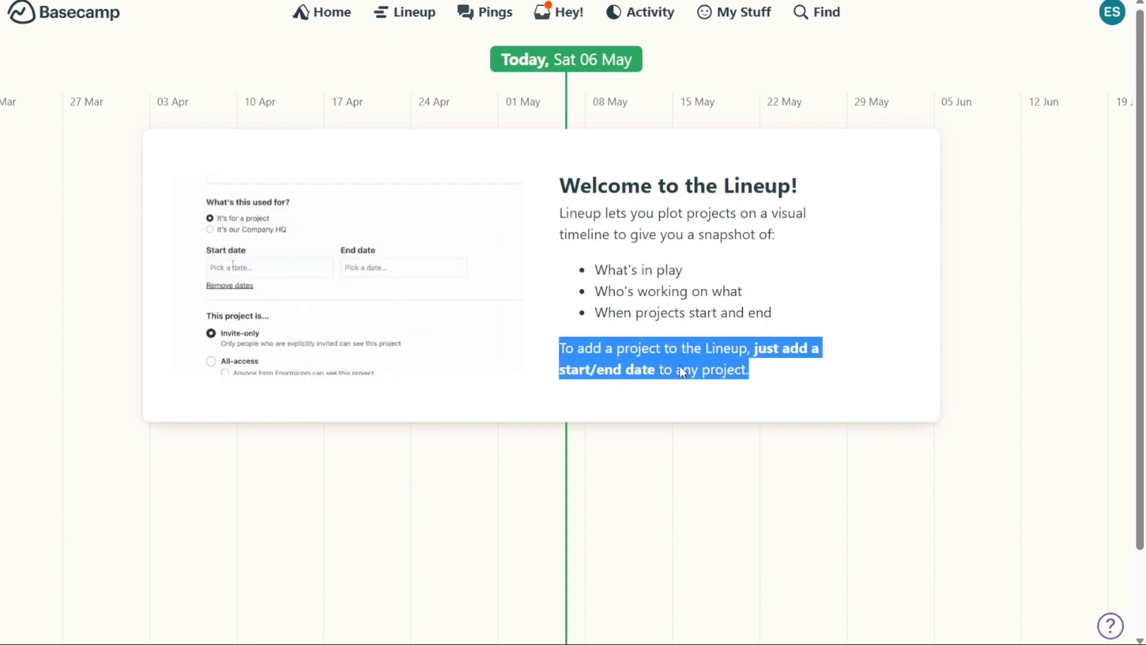
{"action": "left_click", "coordinate": [331, 21]}
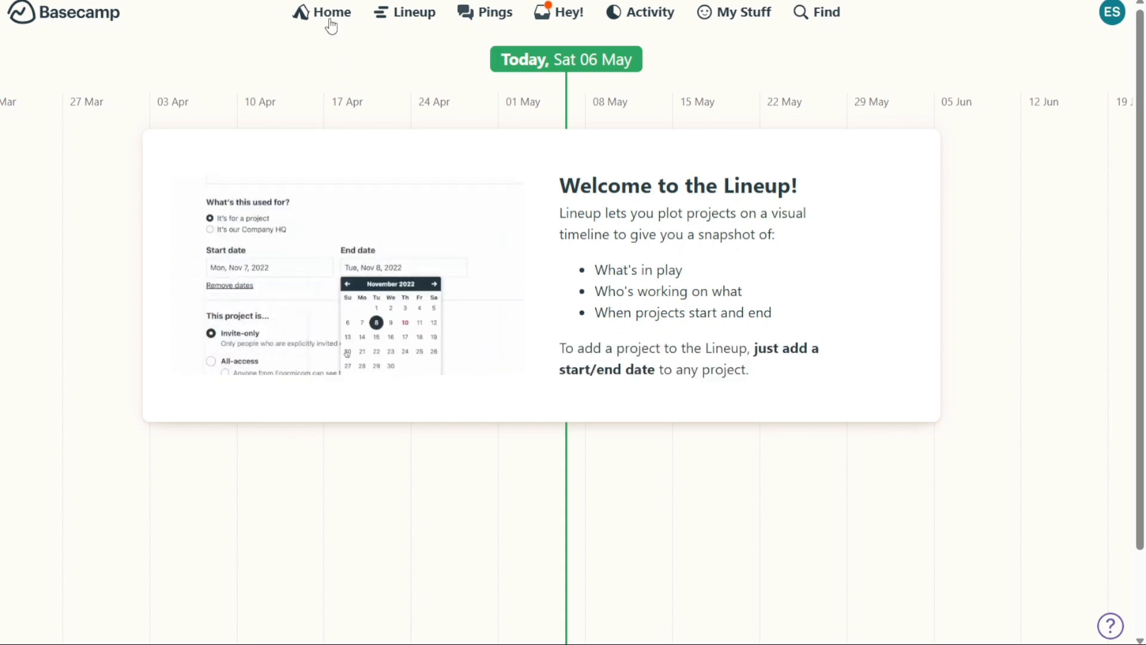
- Schedule MyProject from May 6, 2023 to May 31, 2023, save the project details, and view the project on the Lineup
{"action": "left_click", "coordinate": [329, 17]}
{"action": "left_click", "coordinate": [608, 270]}
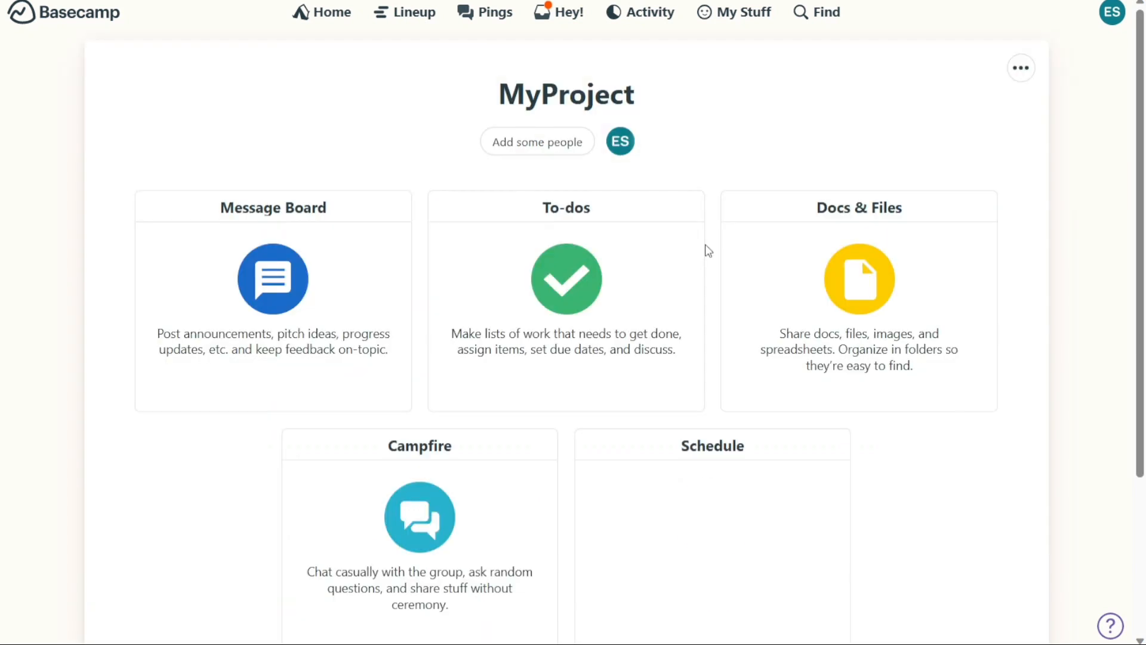
{"action": "left_click", "coordinate": [1020, 67]}
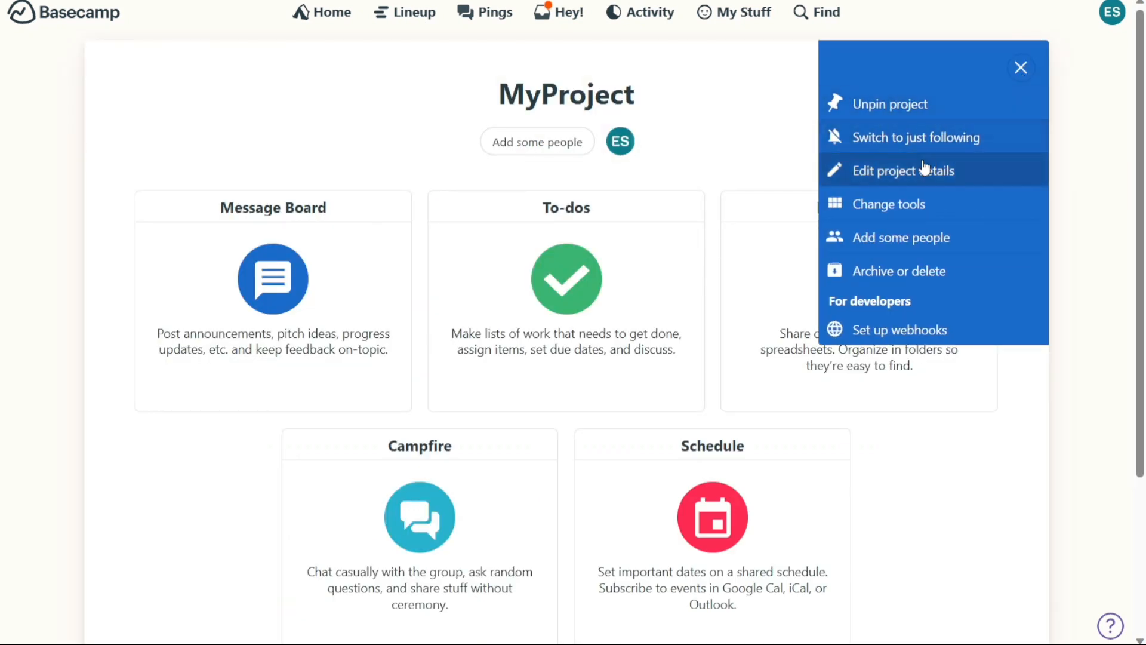
{"action": "left_click", "coordinate": [906, 170]}
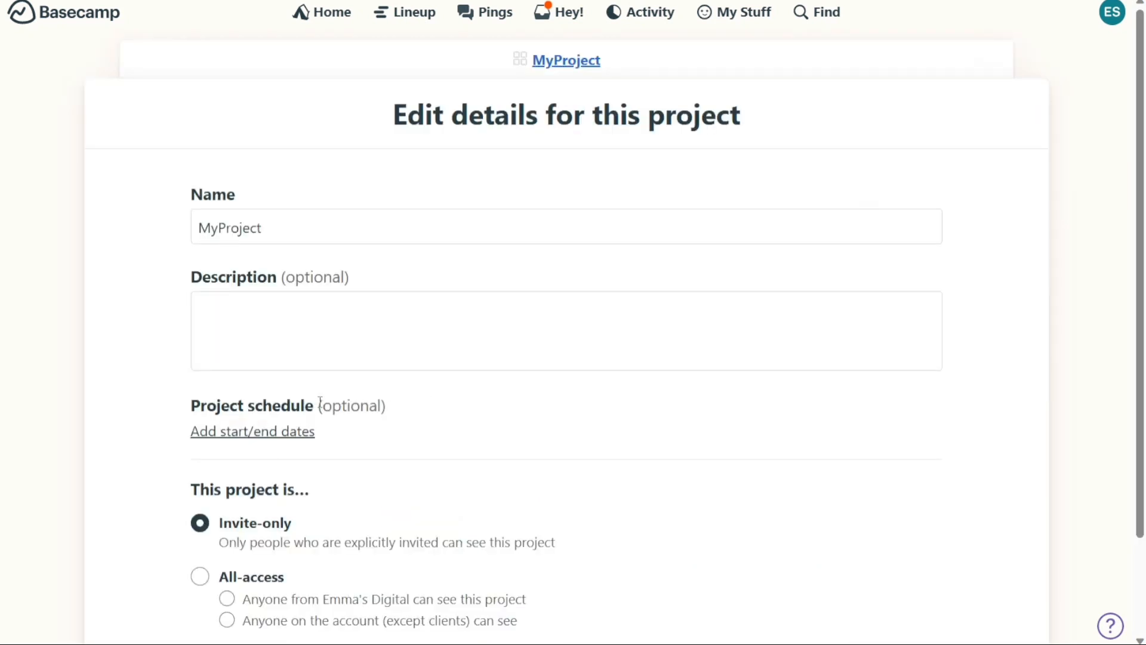
{"action": "left_click", "coordinate": [258, 432]}
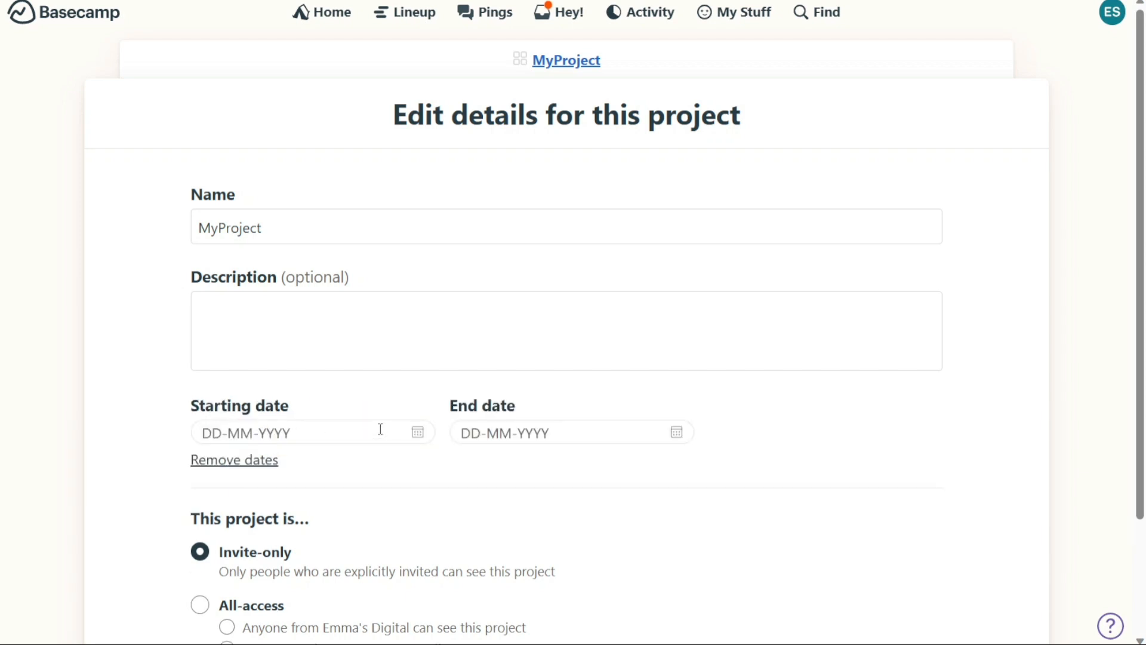
{"action": "left_click", "coordinate": [417, 432]}
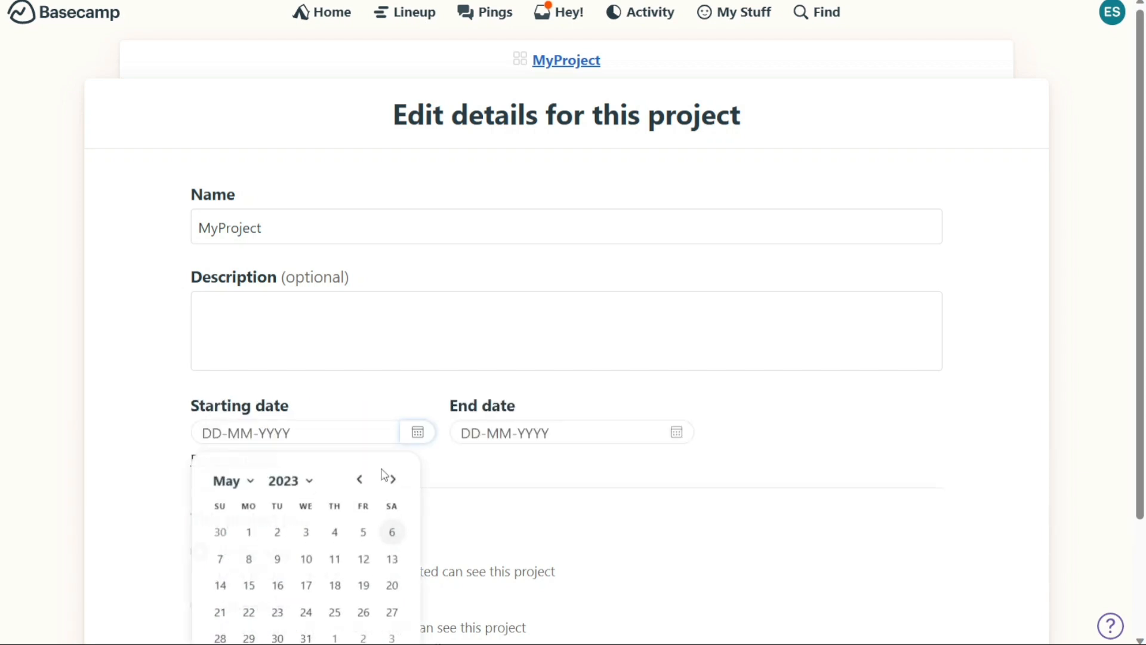
{"action": "left_click", "coordinate": [391, 531]}
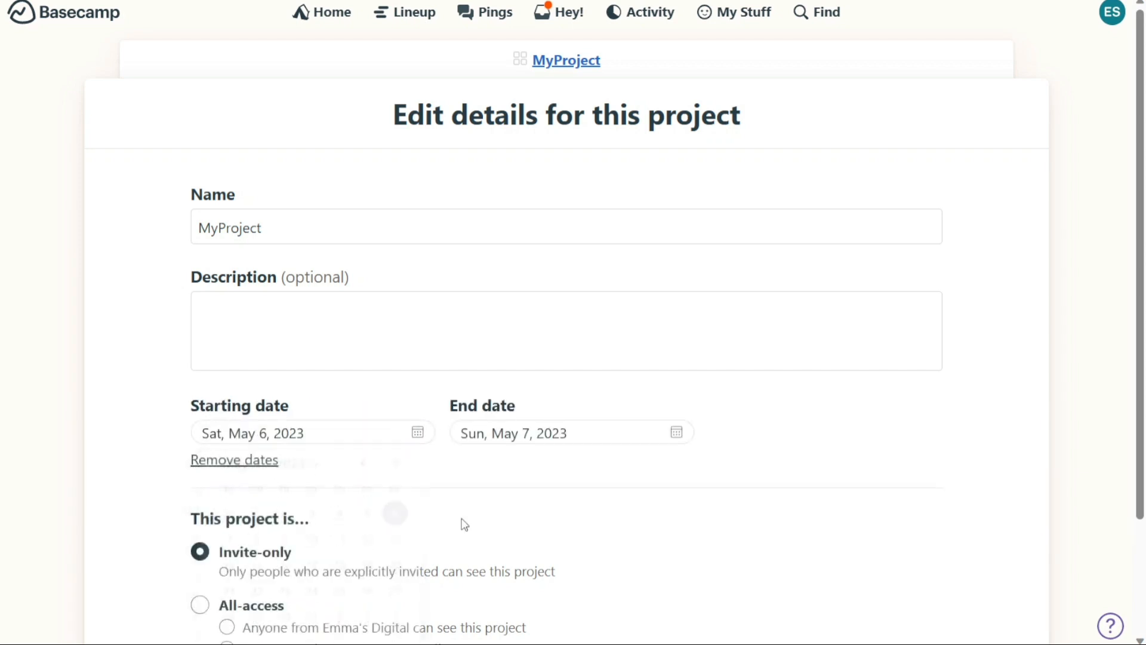
{"action": "left_click", "coordinate": [676, 432]}
{"action": "left_click", "coordinate": [564, 637]}
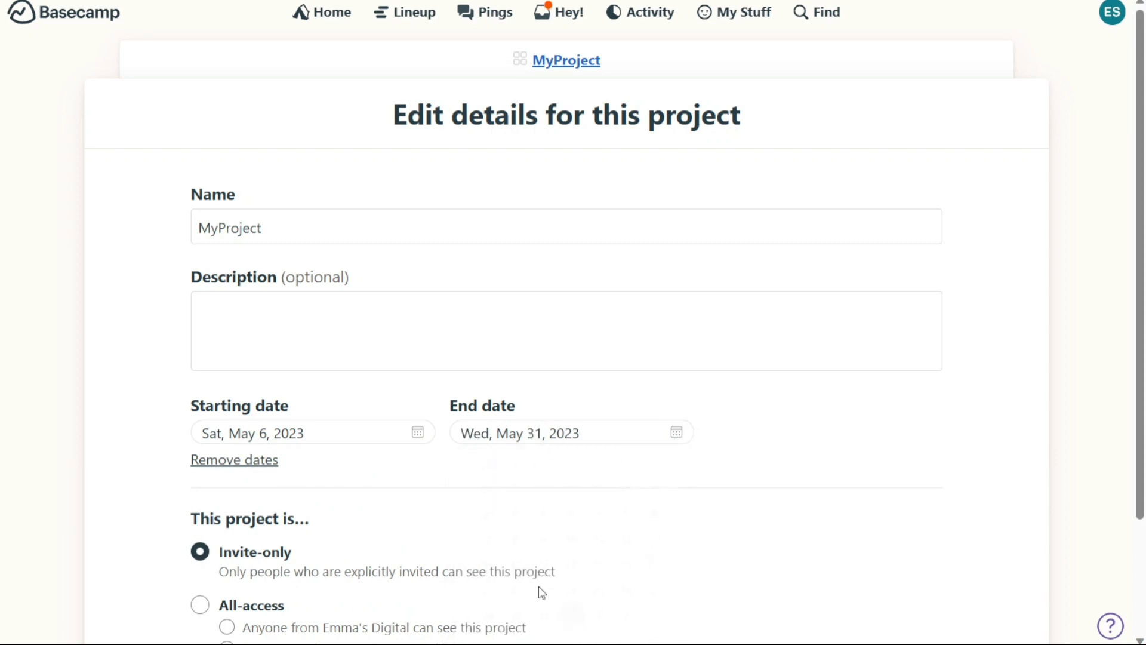
{"action": "left_click_drag", "start_coordinate": [1138, 256], "coordinate": [1107, 452]}
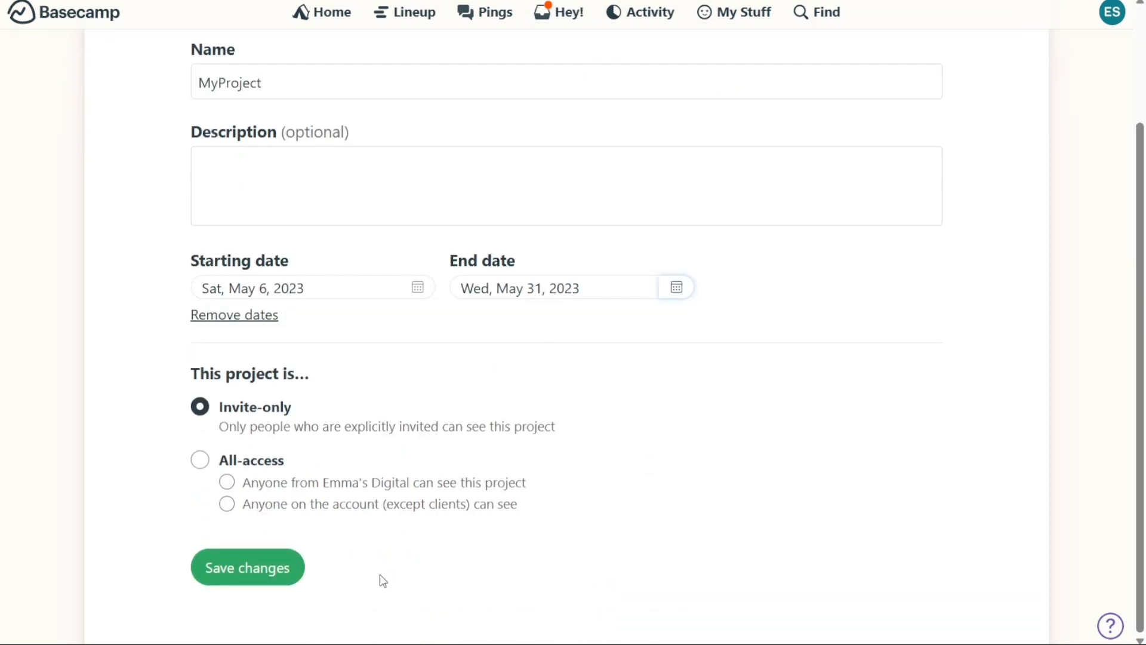
{"action": "left_click", "coordinate": [284, 574]}
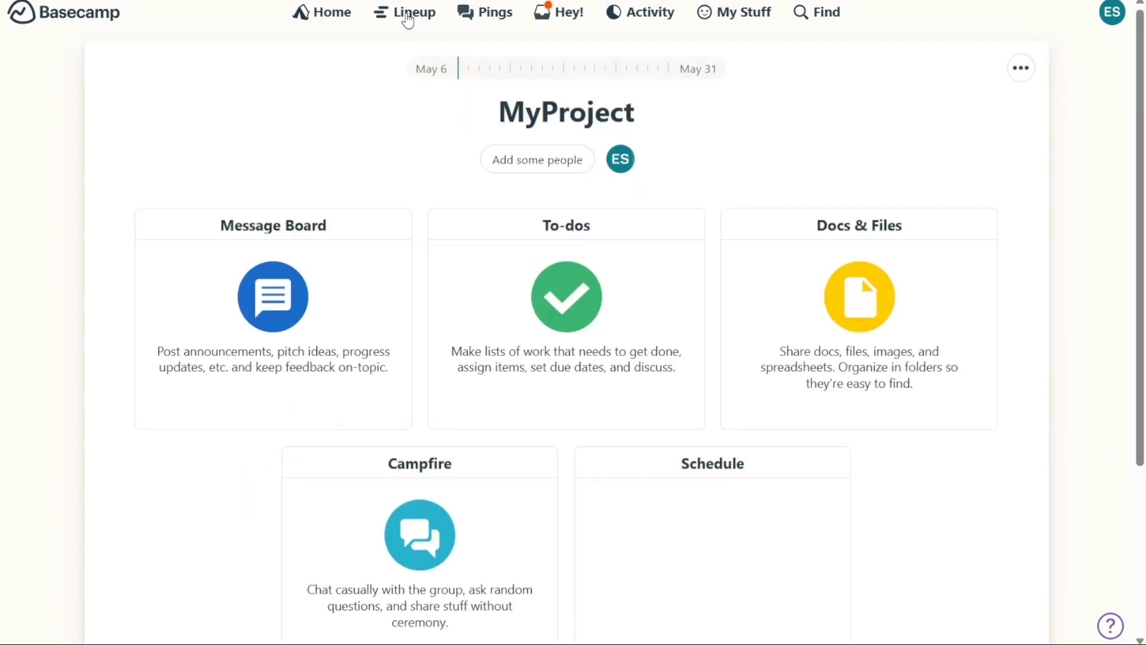
{"action": "left_click", "coordinate": [407, 18]}
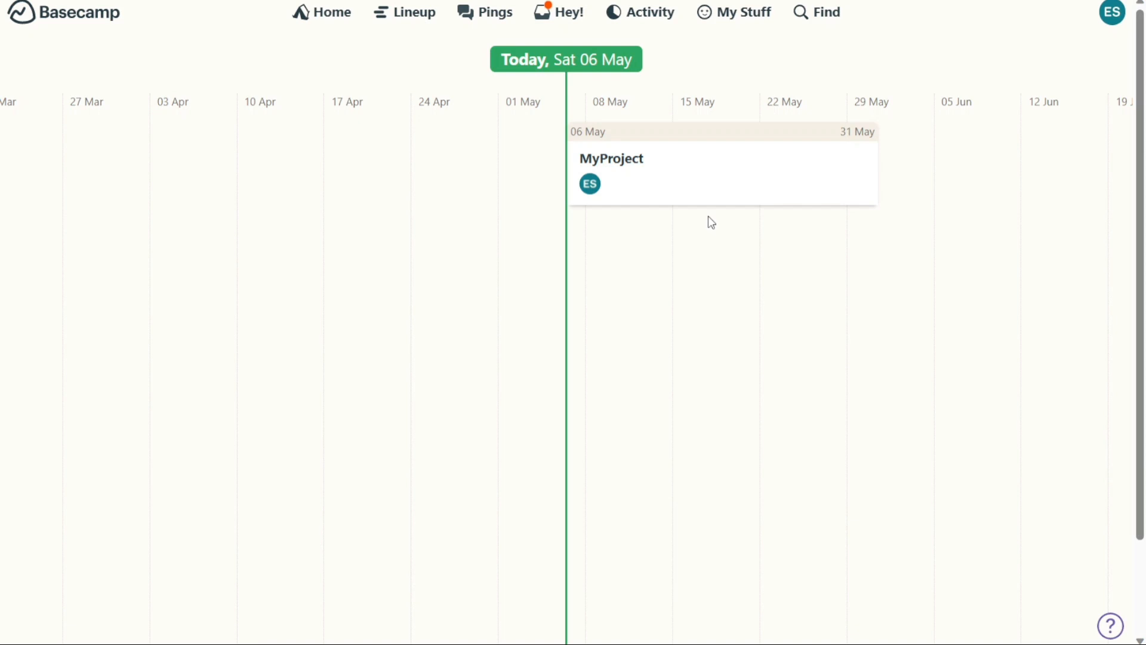
- Start a private Ping chat with the invited team member, found by first name
{"action": "left_click", "coordinate": [482, 14]}
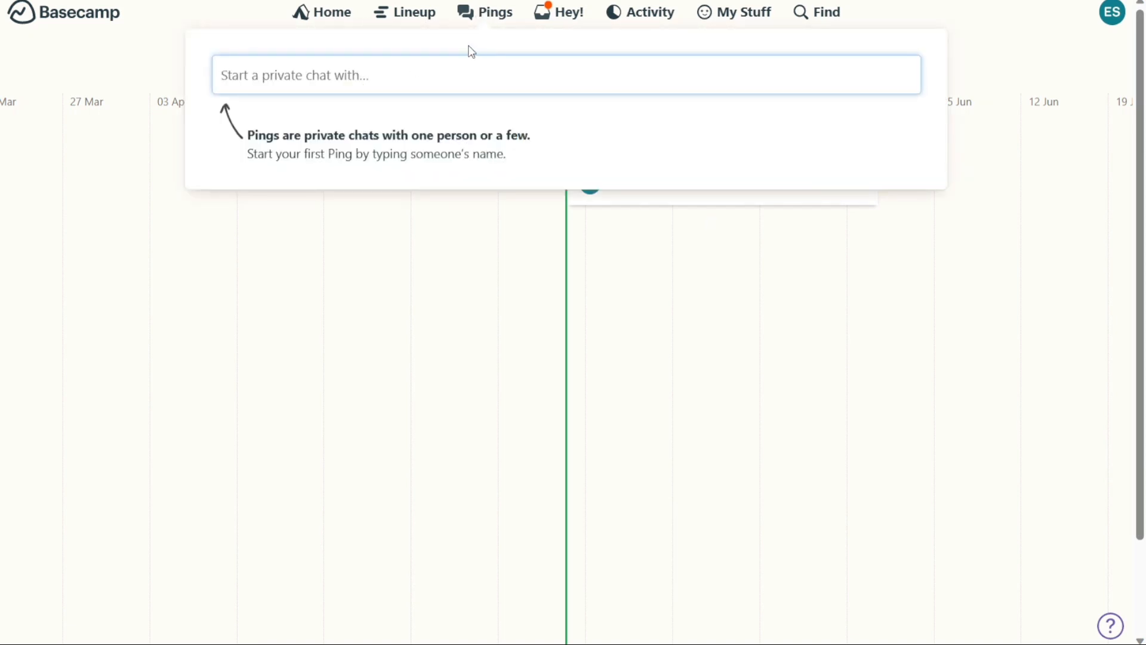
{"action": "left_click", "coordinate": [395, 74]}
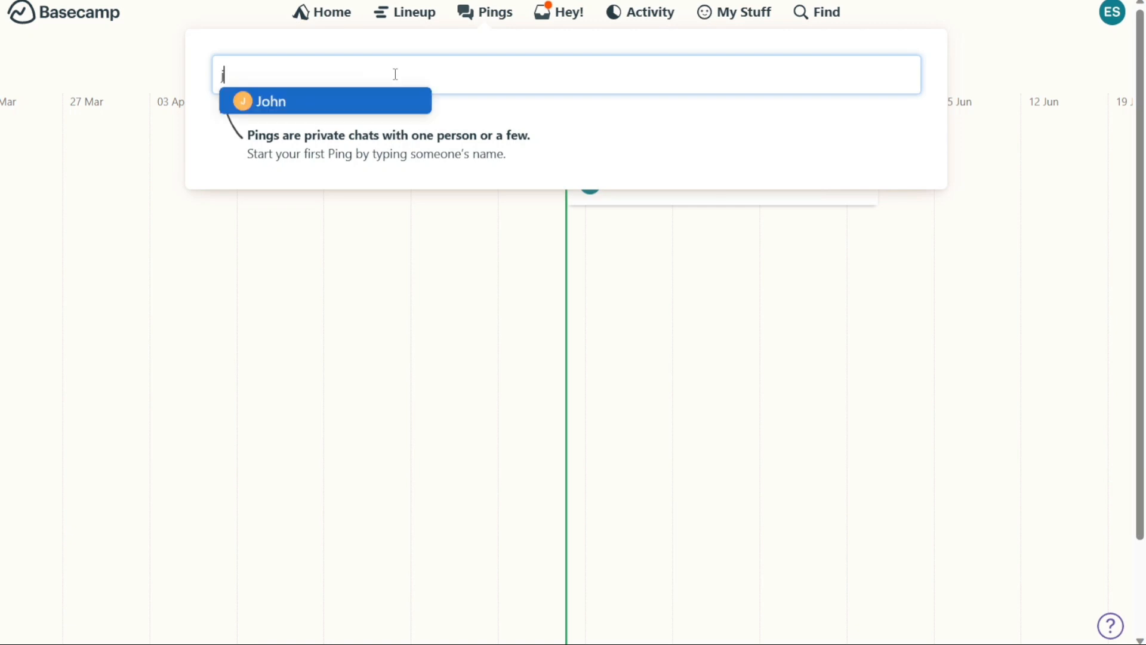
{"action": "type", "text": "john"}
{"action": "left_click", "coordinate": [318, 109]}
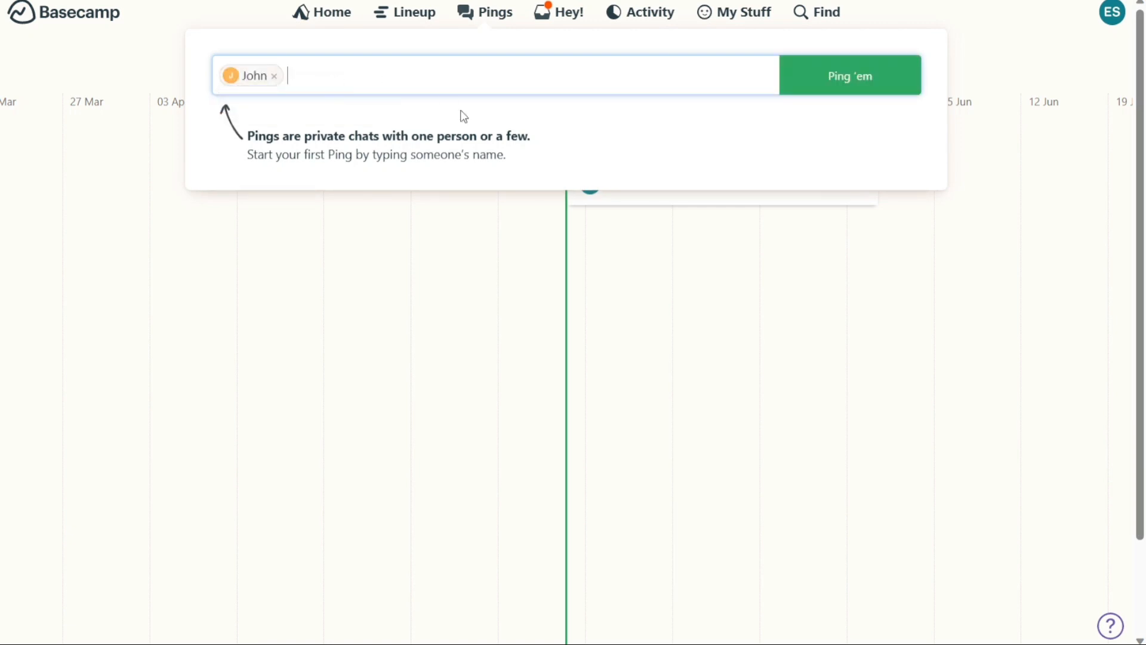
{"action": "left_click", "coordinate": [873, 89]}
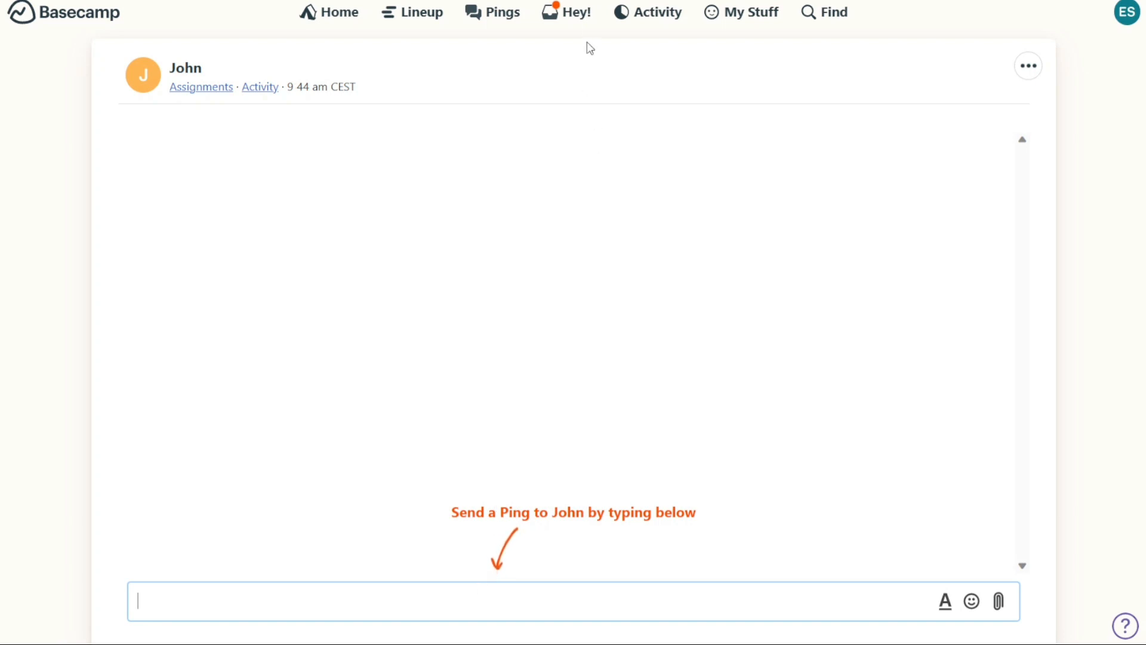
- Mark all new notifications as read and reopen the notifications to view the previous ones
{"action": "left_click", "coordinate": [568, 20]}
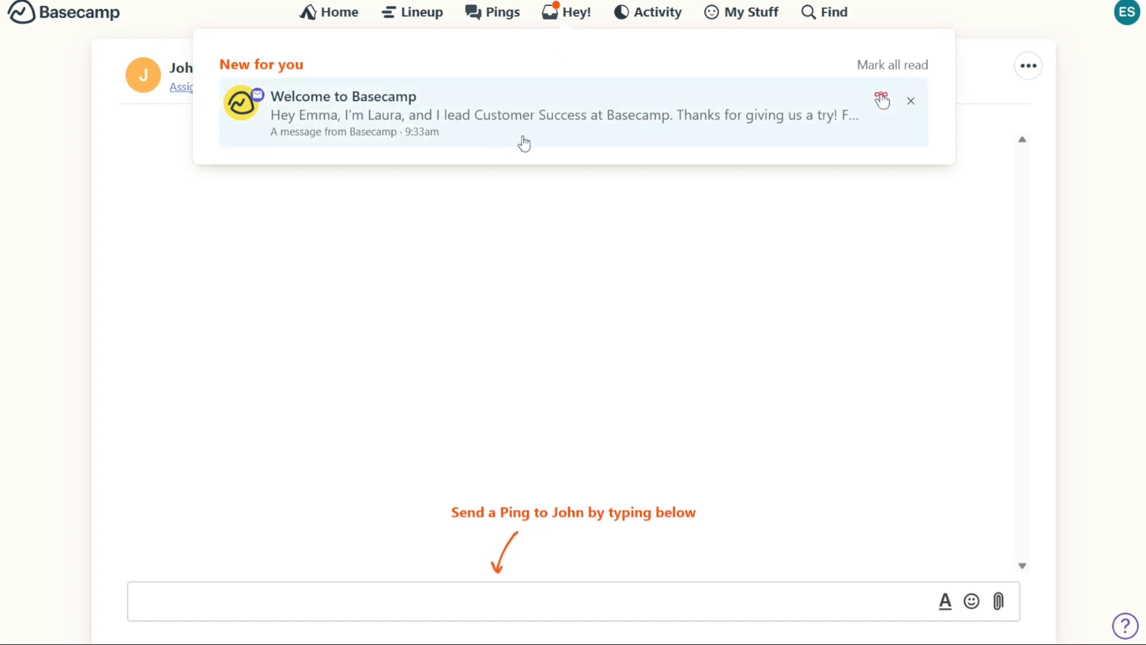
{"action": "left_click", "coordinate": [895, 66]}
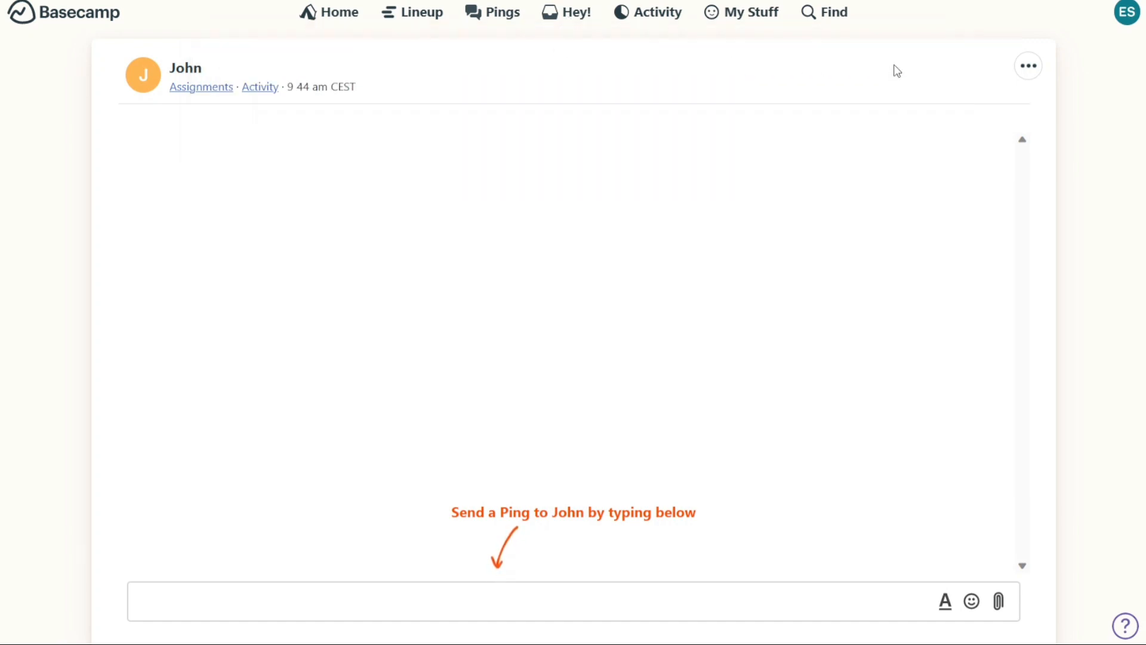
{"action": "left_click", "coordinate": [576, 15]}
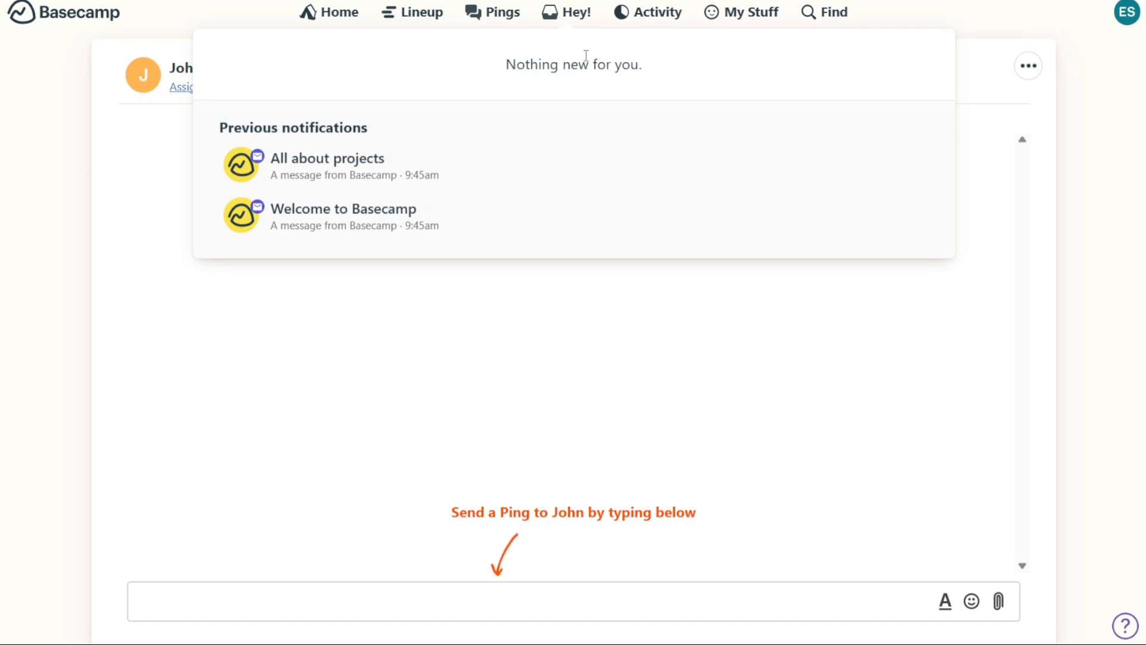
{"action": "left_click", "coordinate": [568, 17]}
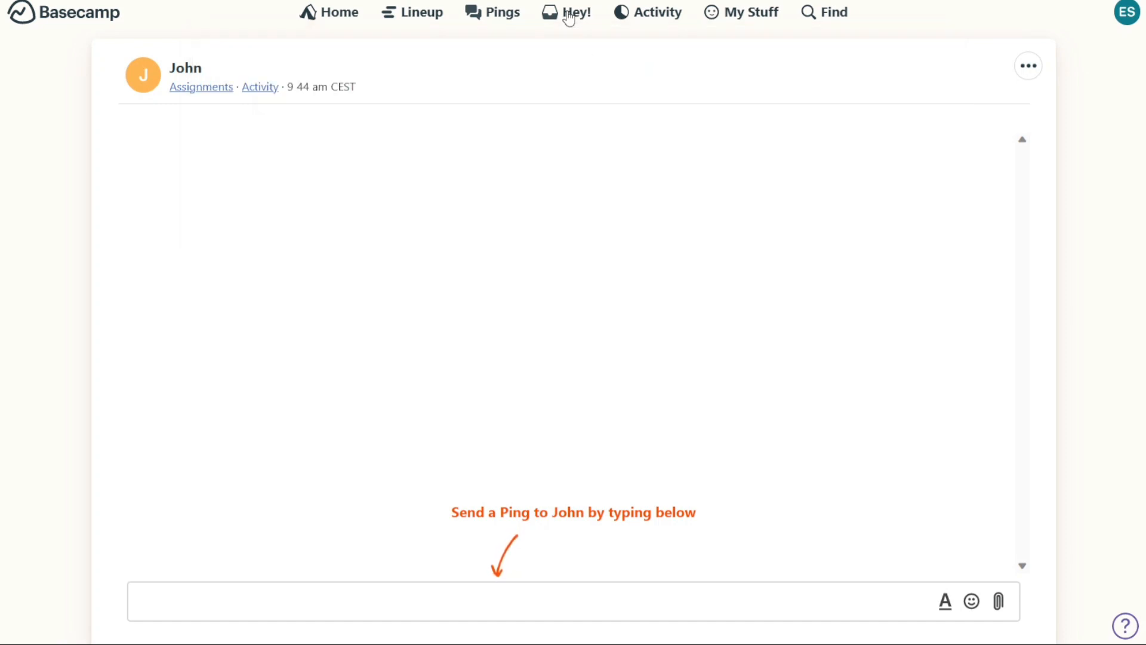
{"action": "left_click", "coordinate": [568, 17]}
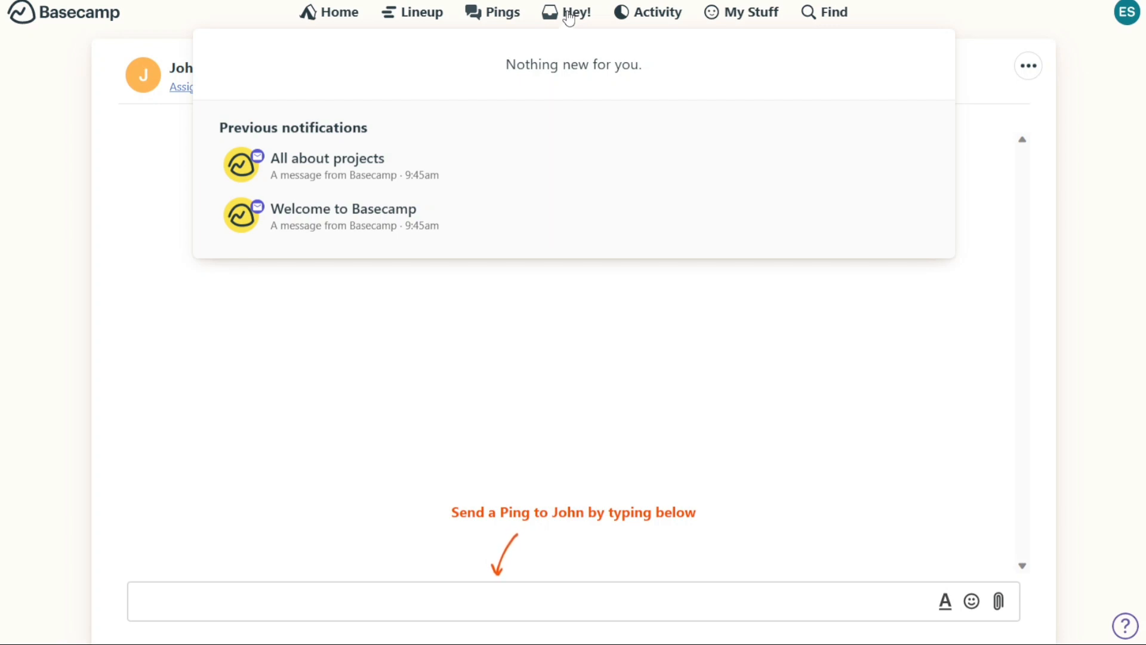
- Look through the activity reports: latest activity, people's assignments and activity, to-dos added and completed, overdue to-dos, and upcoming dates
{"action": "left_click", "coordinate": [643, 17]}
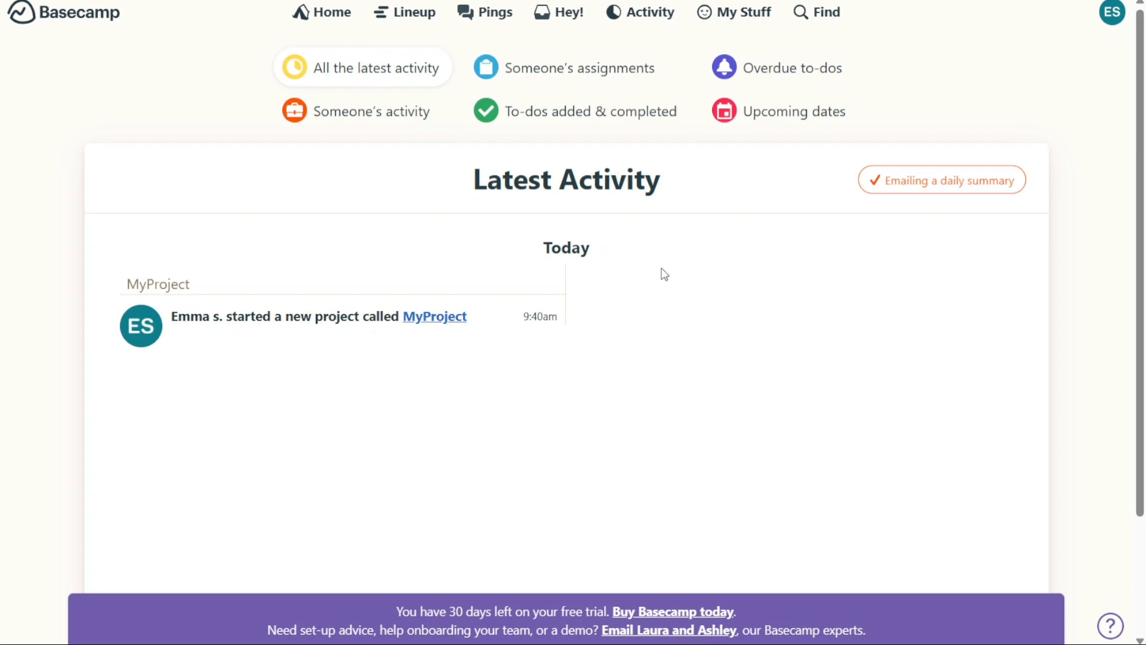
{"action": "left_click", "coordinate": [589, 78]}
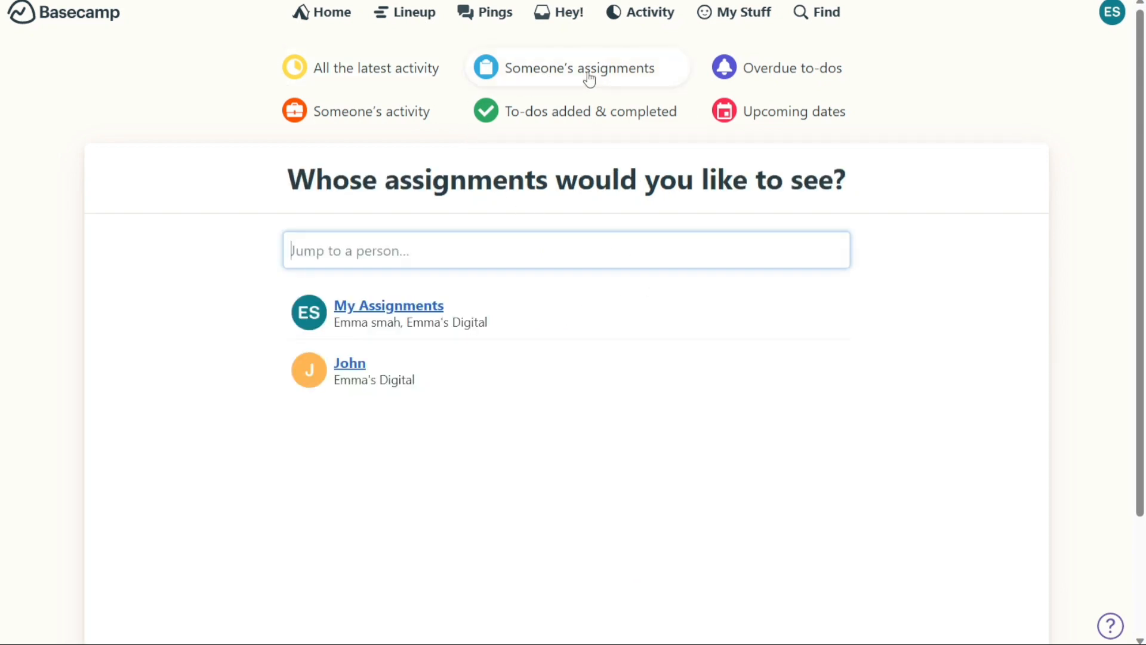
{"action": "left_click", "coordinate": [416, 68]}
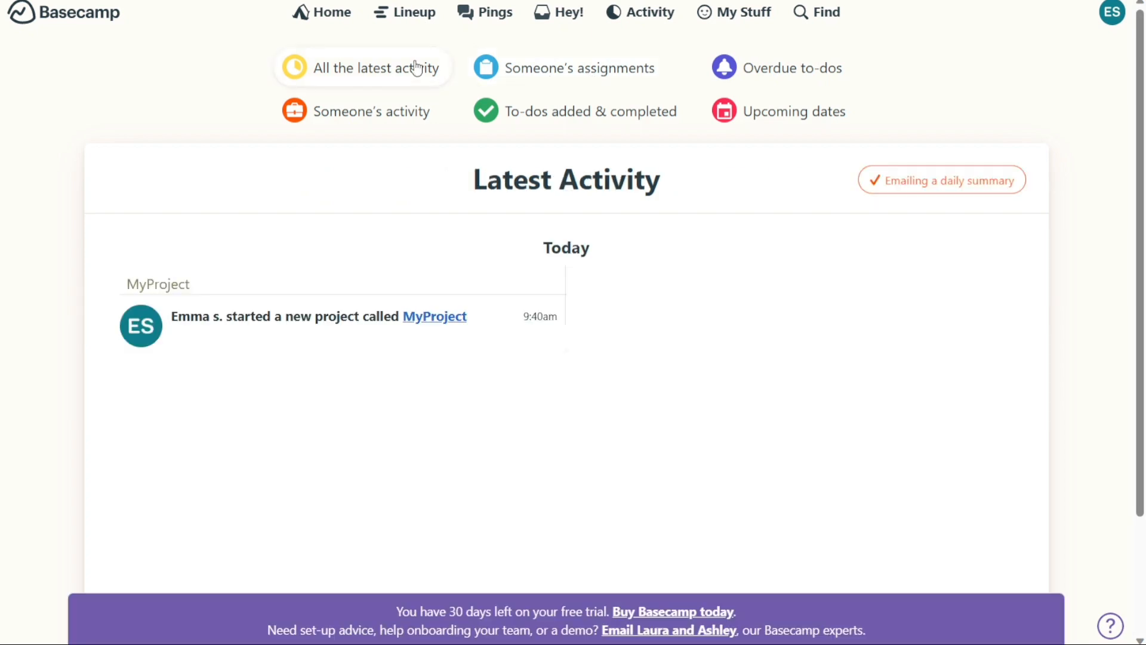
{"action": "left_click", "coordinate": [414, 117]}
{"action": "left_click", "coordinate": [544, 72]}
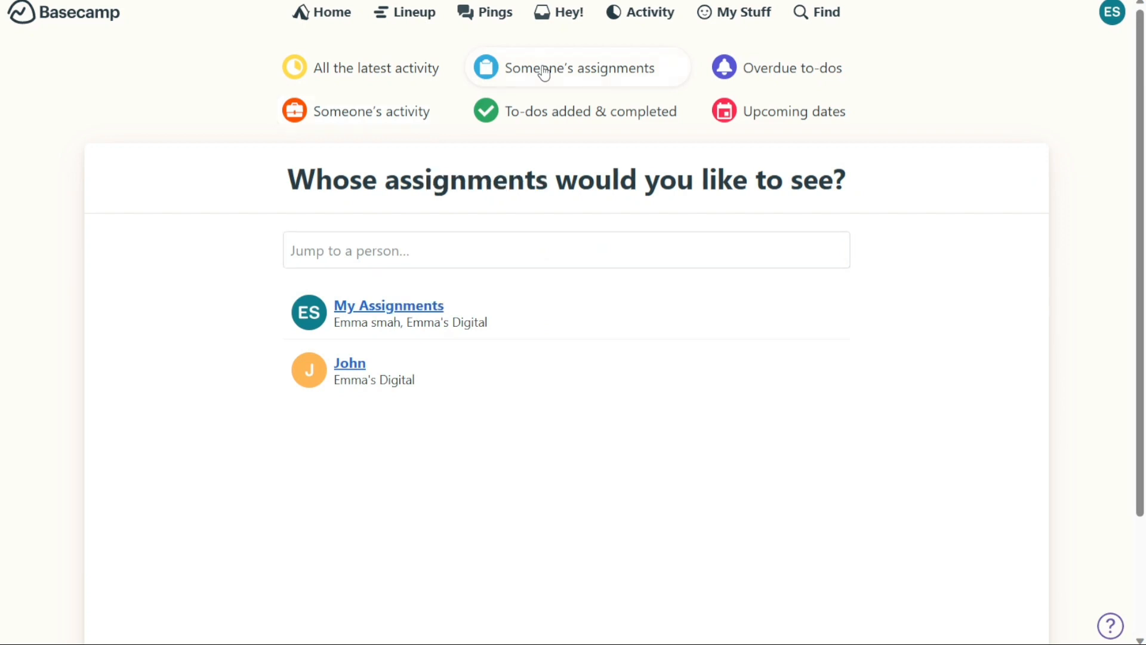
{"action": "left_click", "coordinate": [586, 119]}
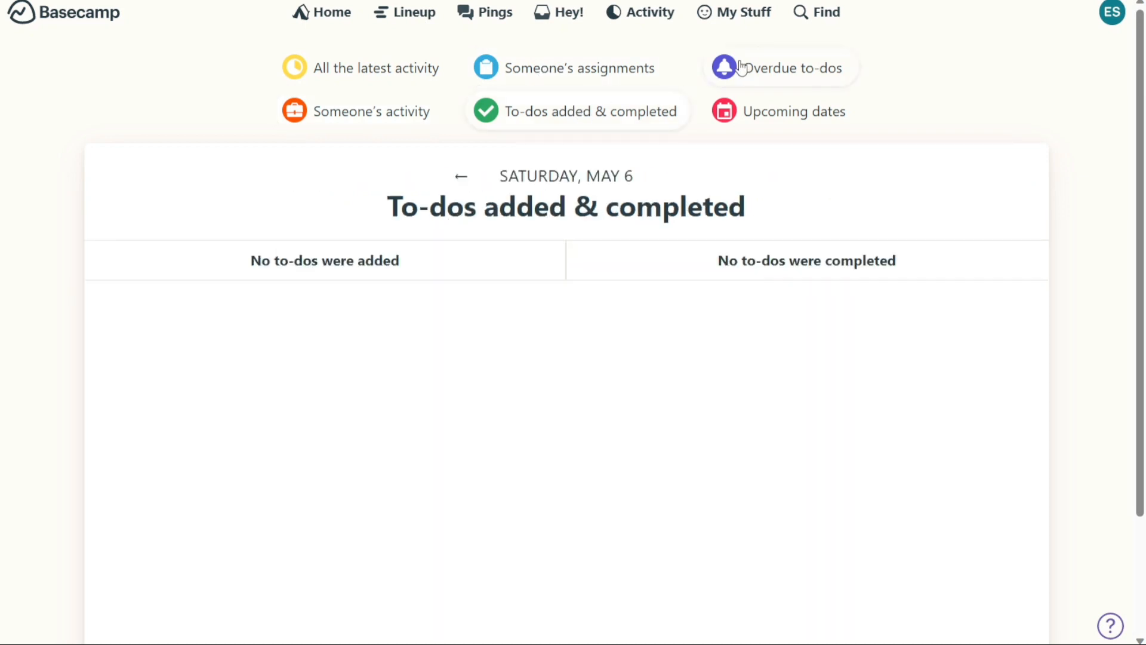
{"action": "left_click", "coordinate": [758, 67]}
{"action": "left_click", "coordinate": [785, 124]}
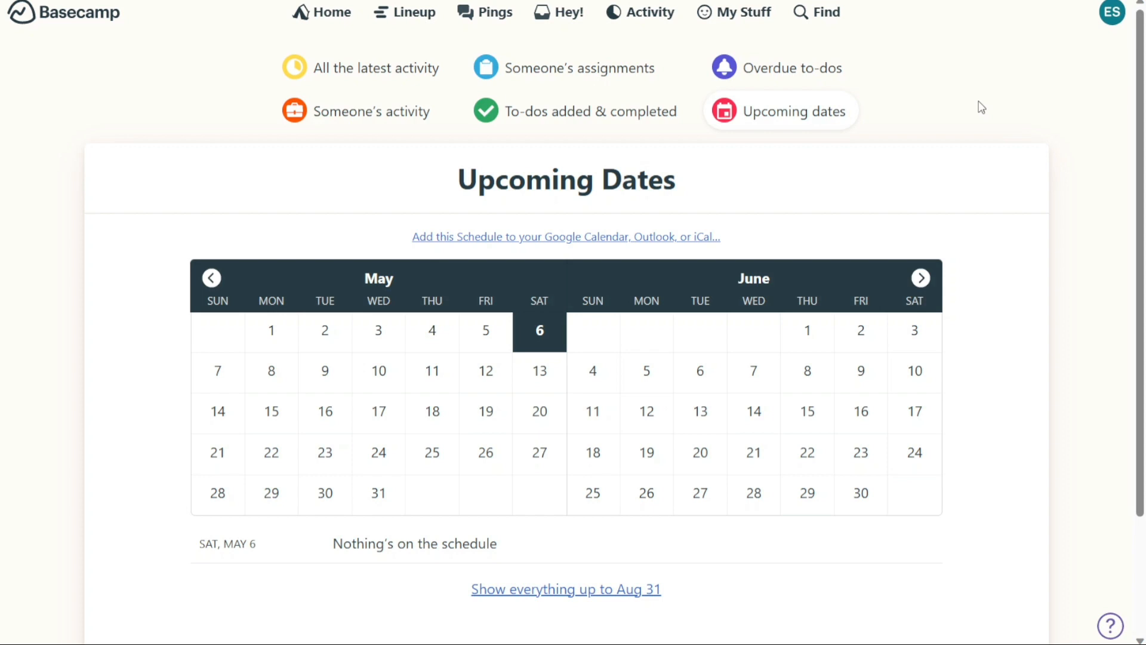
- View the personal shortcuts with recently visited pages, and the search form with its filters
{"action": "left_click", "coordinate": [724, 17]}
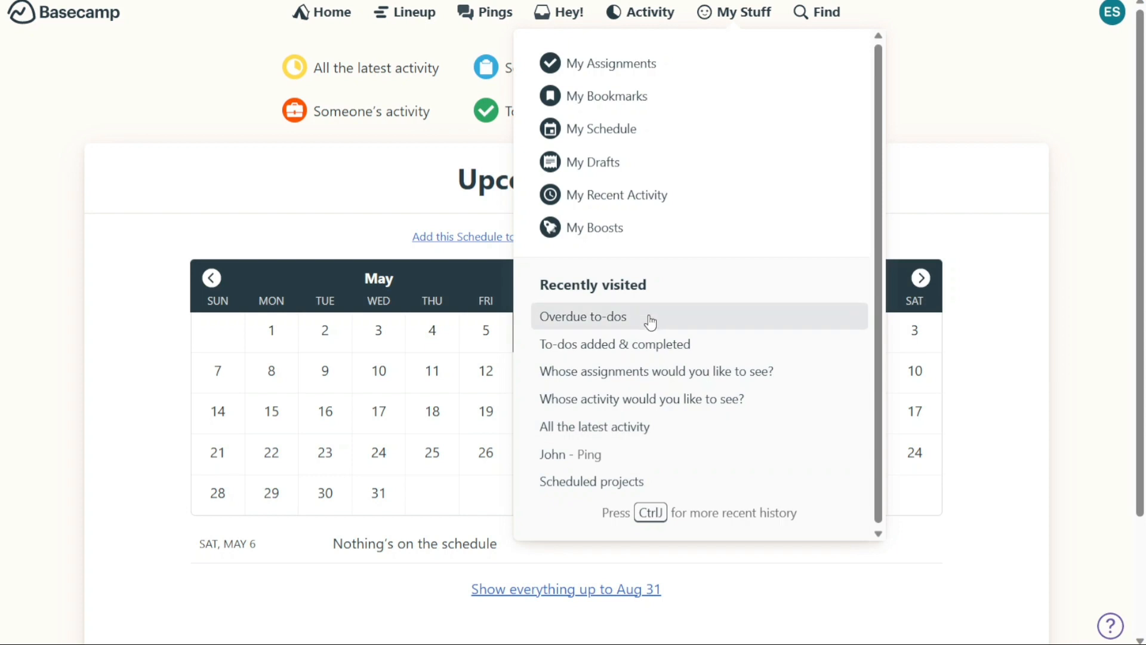
{"action": "left_click", "coordinate": [815, 17]}
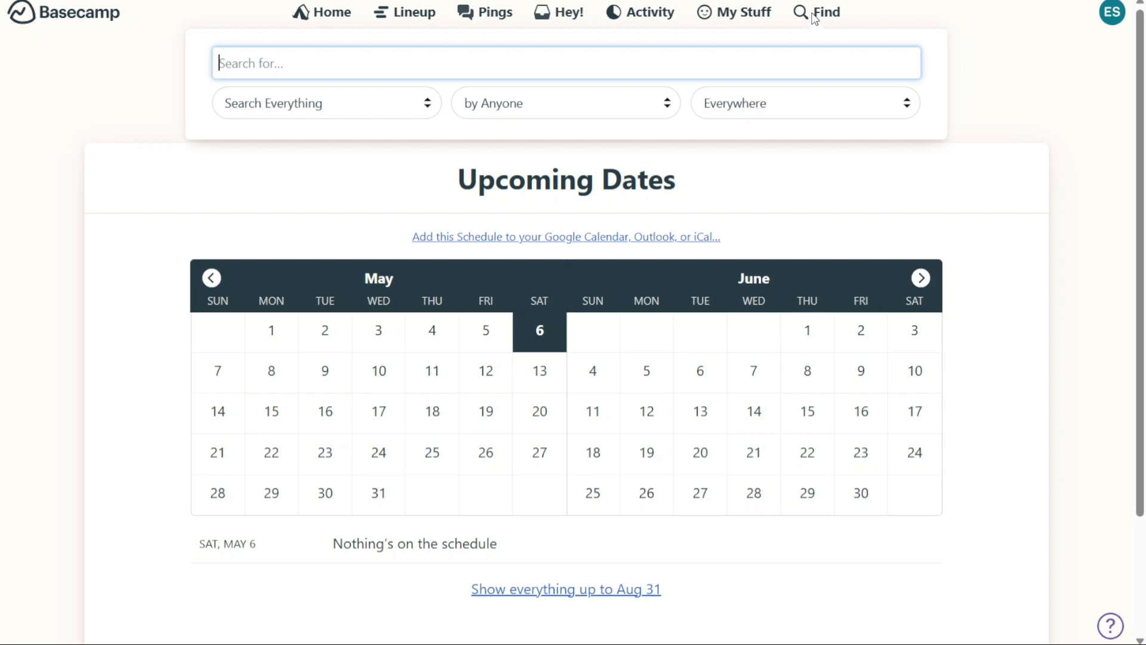
- Create a second invite-only project named Pro2 without a description or dates, and decline the setup help
{"action": "left_click", "coordinate": [313, 20]}
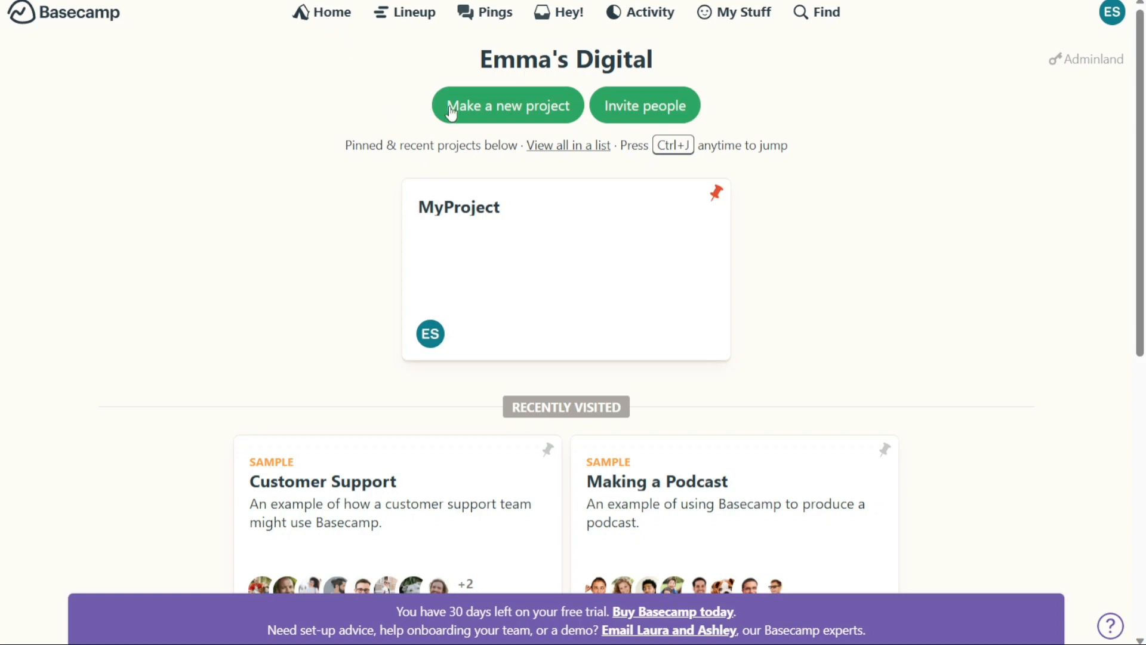
{"action": "left_click", "coordinate": [481, 112]}
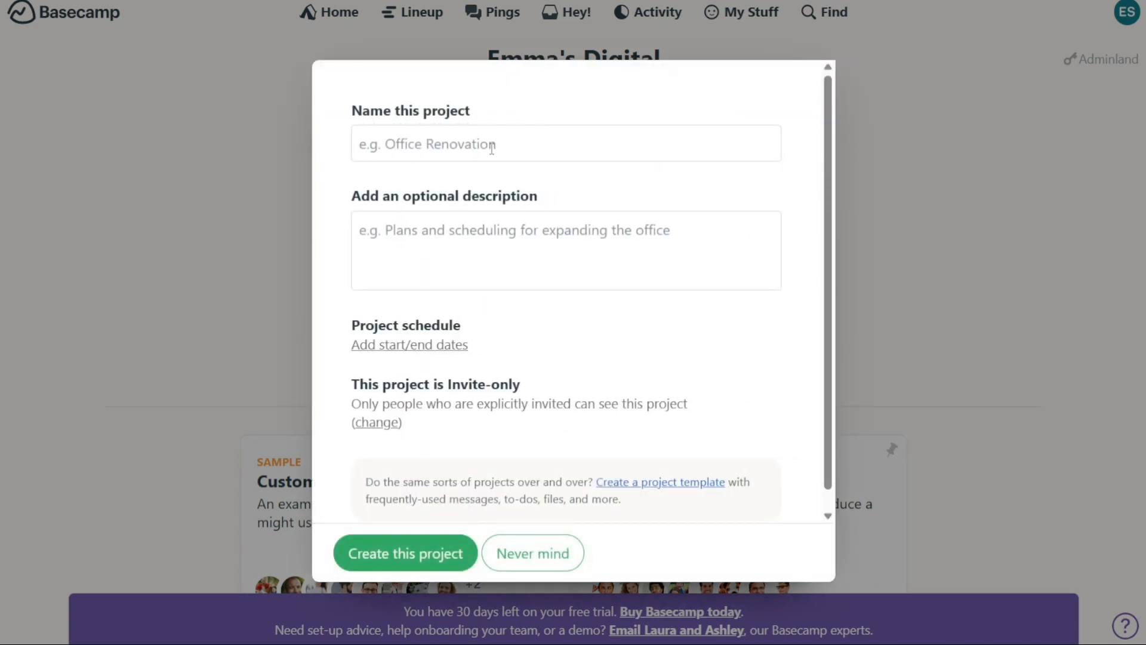
{"action": "left_click", "coordinate": [492, 147]}
{"action": "type", "text": "Pro2"}
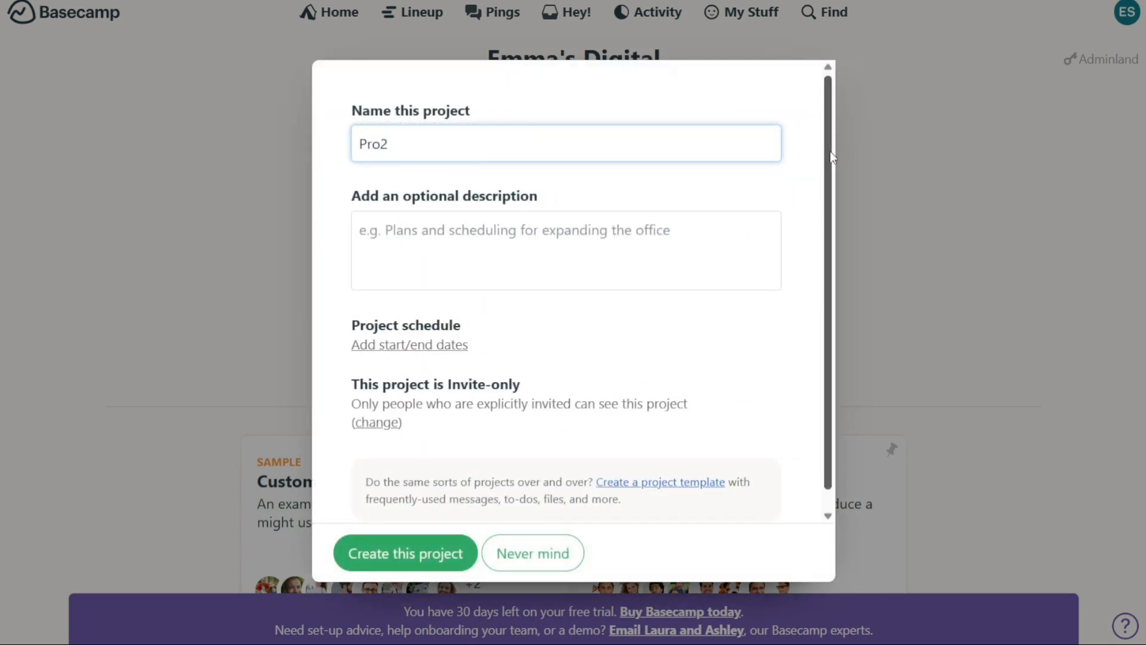
{"action": "left_click_drag", "start_coordinate": [830, 152], "coordinate": [827, 209]}
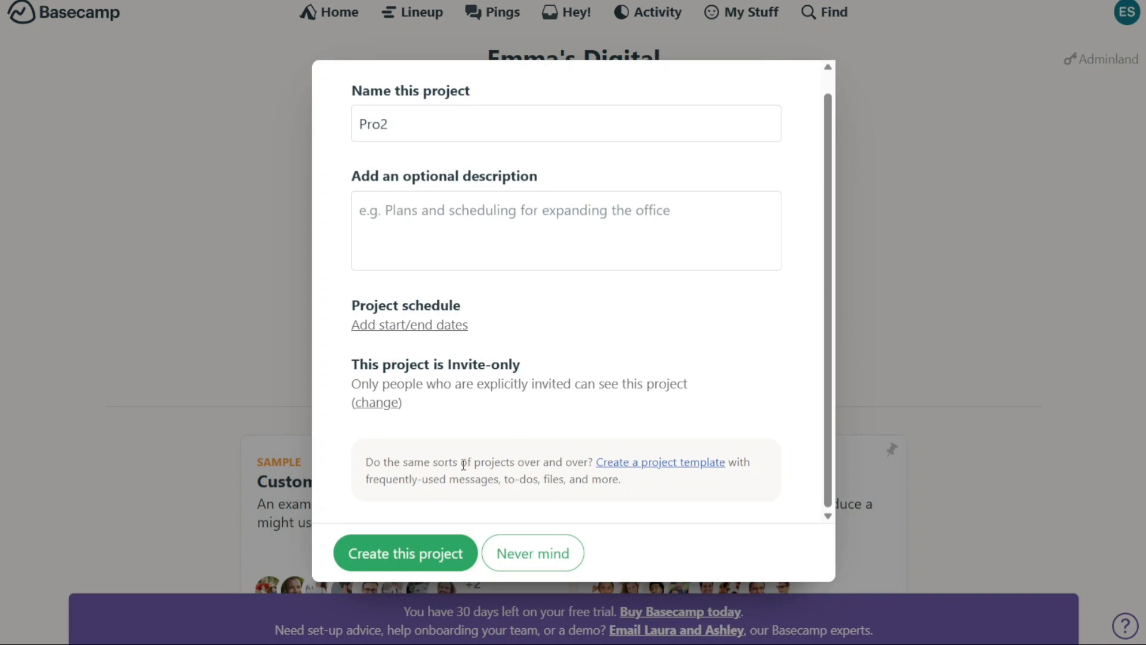
{"action": "left_click", "coordinate": [424, 567]}
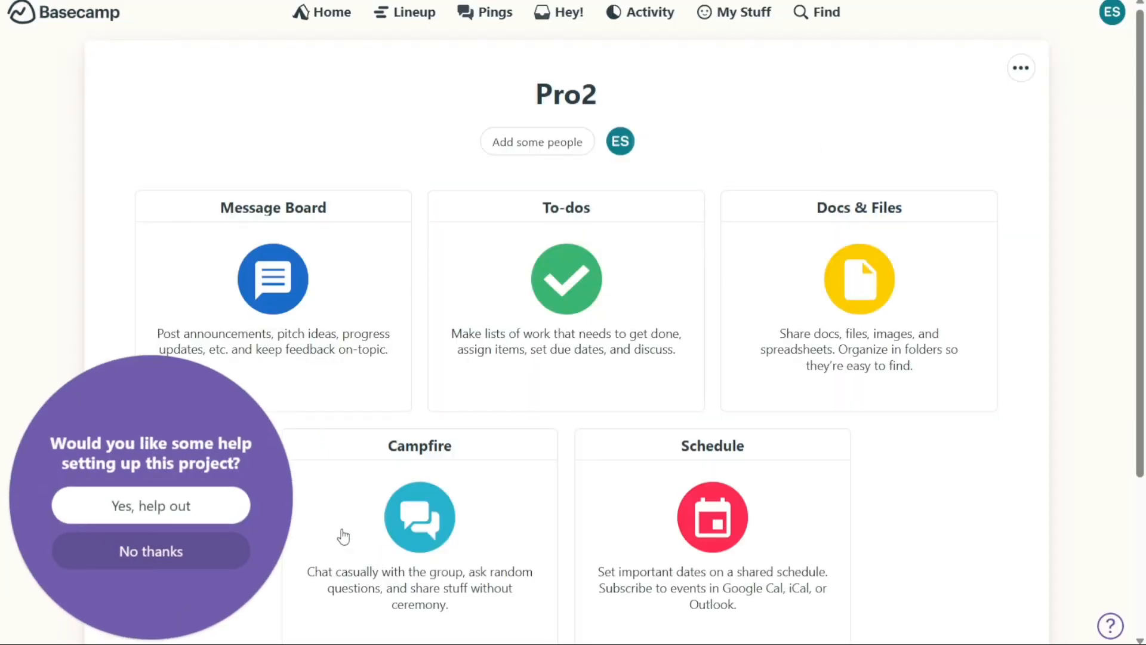
{"action": "left_click", "coordinate": [214, 549]}
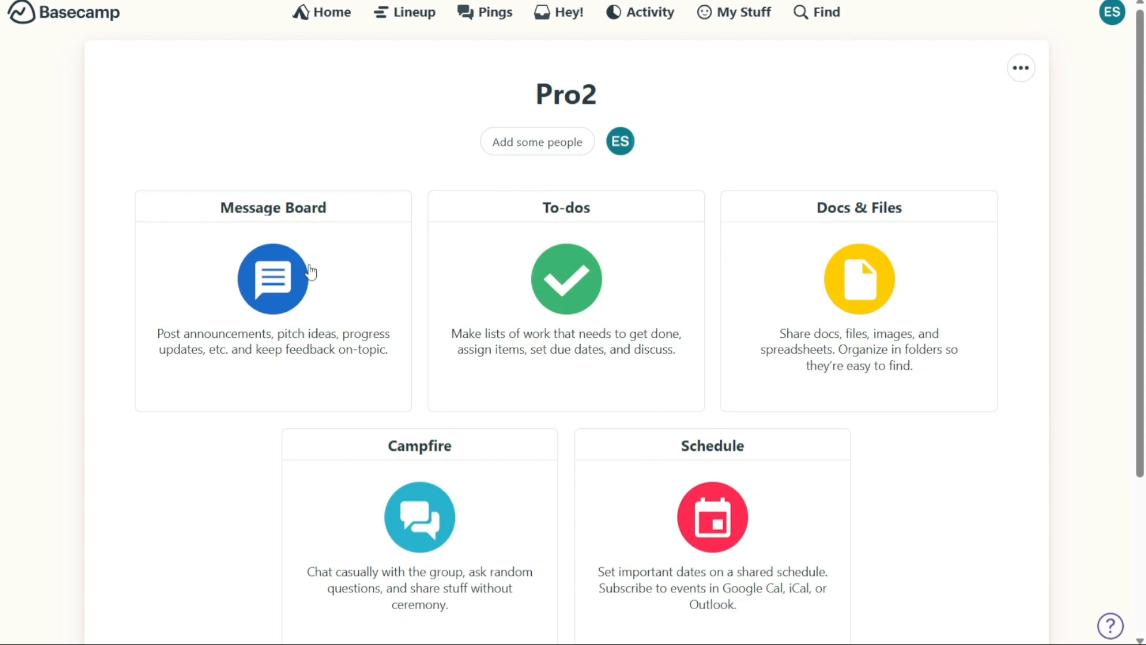
- View the message editor of Pro2's Message Board and return to the project page
{"action": "left_click", "coordinate": [310, 272]}
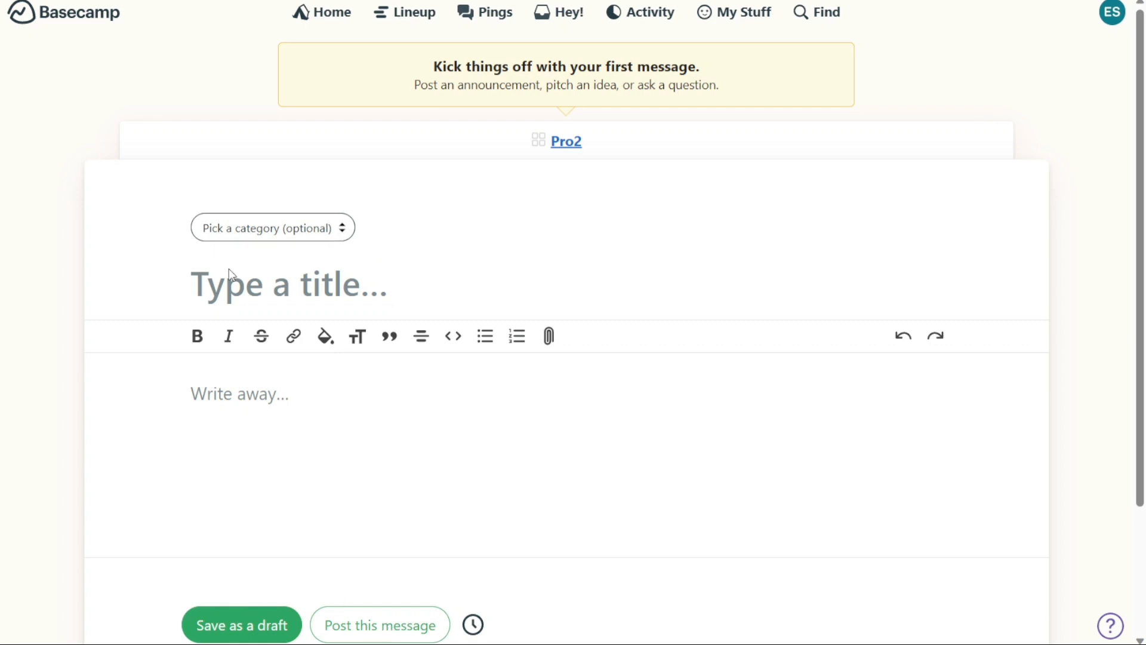
{"action": "key", "text": "alt+Left"}
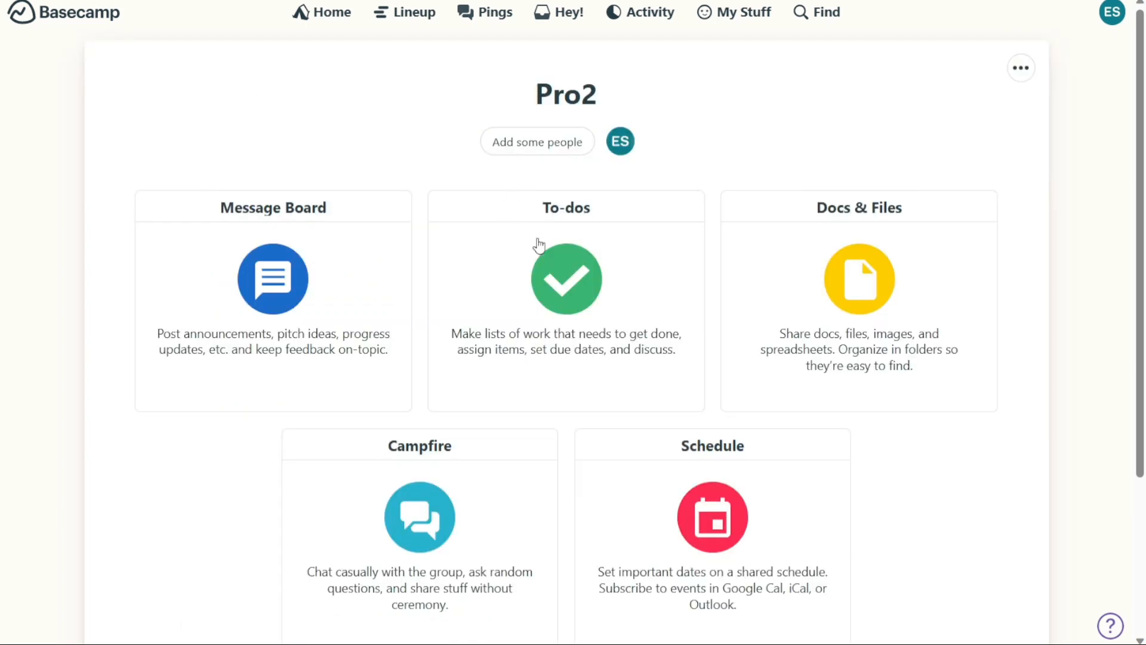
- Create a to-do list named "list" in Pro2 without extra details or to-dos, and return to the project page
{"action": "left_click", "coordinate": [557, 289]}
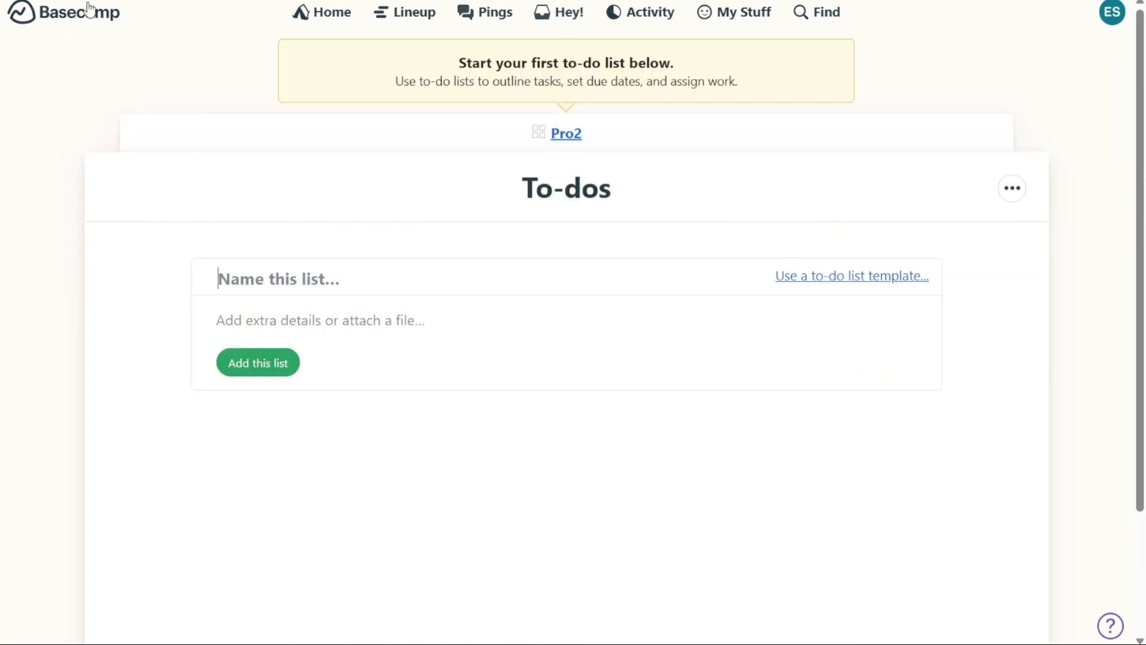
{"action": "key", "text": "alt+Left"}
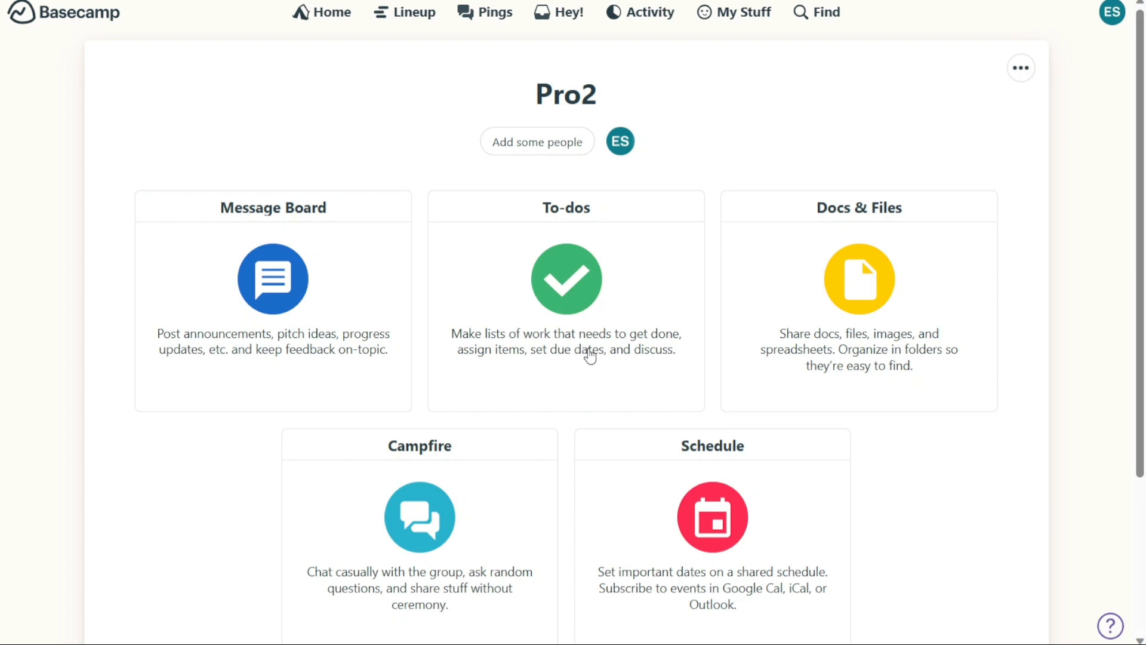
{"action": "left_click", "coordinate": [620, 356]}
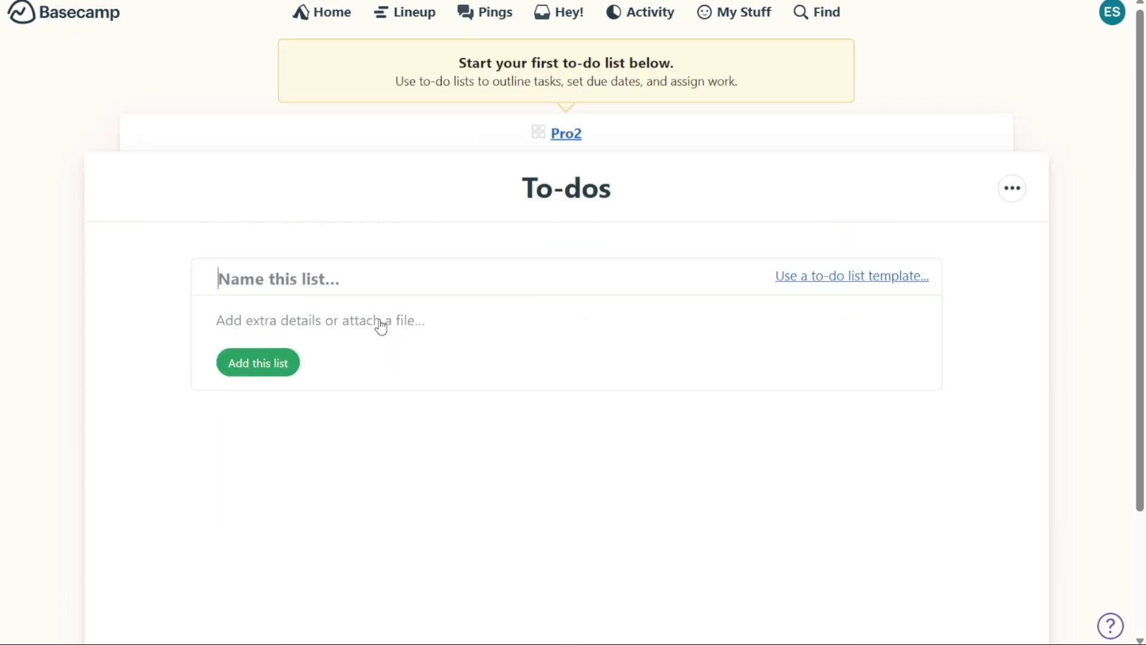
{"action": "left_click", "coordinate": [271, 367]}
{"action": "type", "text": "list"}
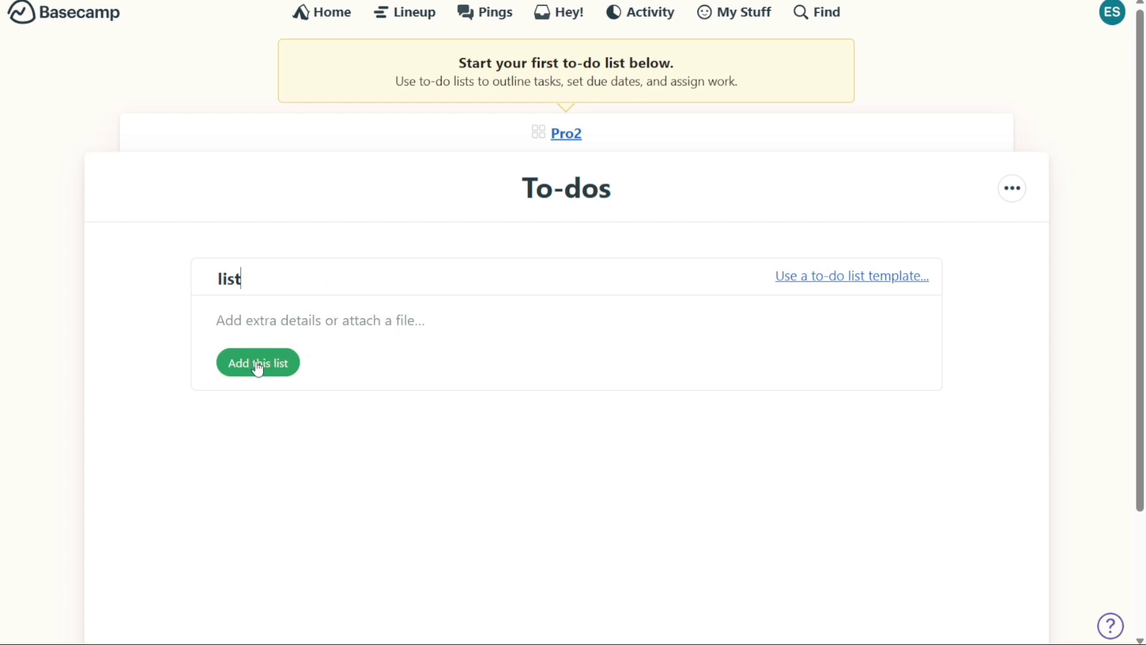
{"action": "left_click", "coordinate": [258, 365]}
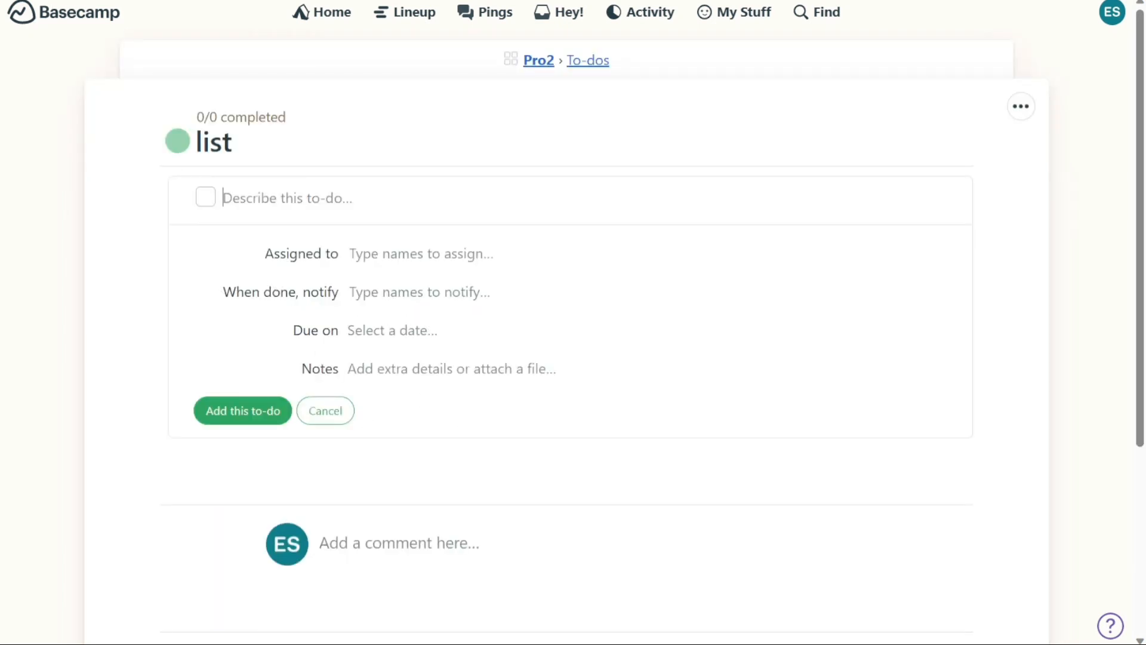
{"action": "key", "text": "alt+Left"}
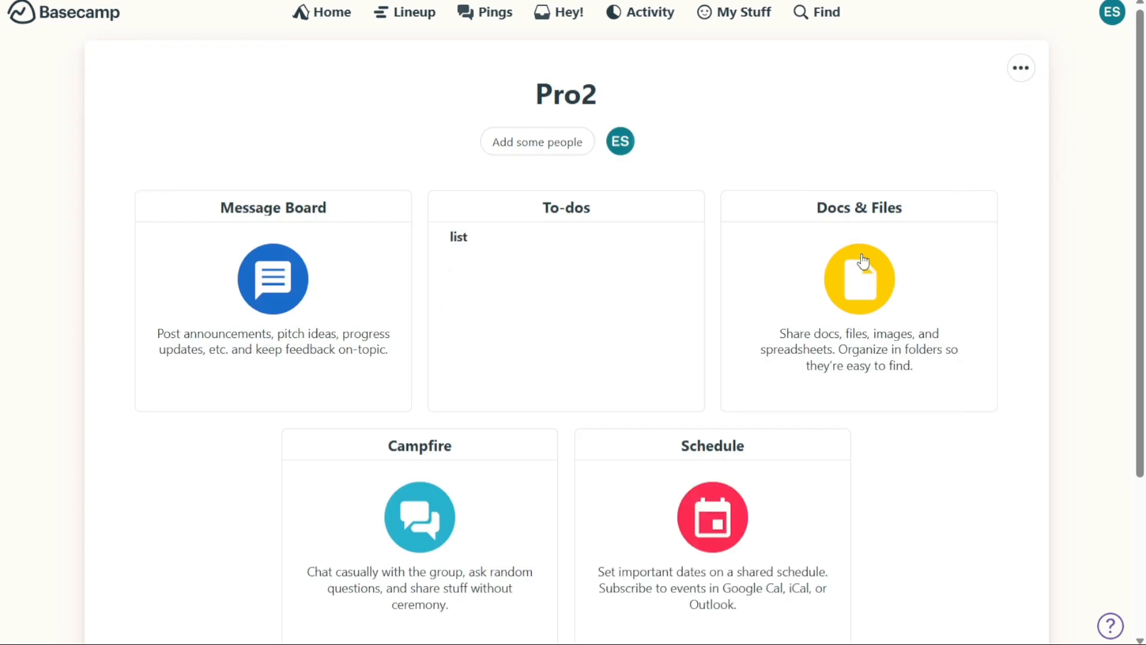
- View the options for adding or linking documents in Pro2's Docs & Files and return to the project page
{"action": "left_click", "coordinate": [863, 261]}
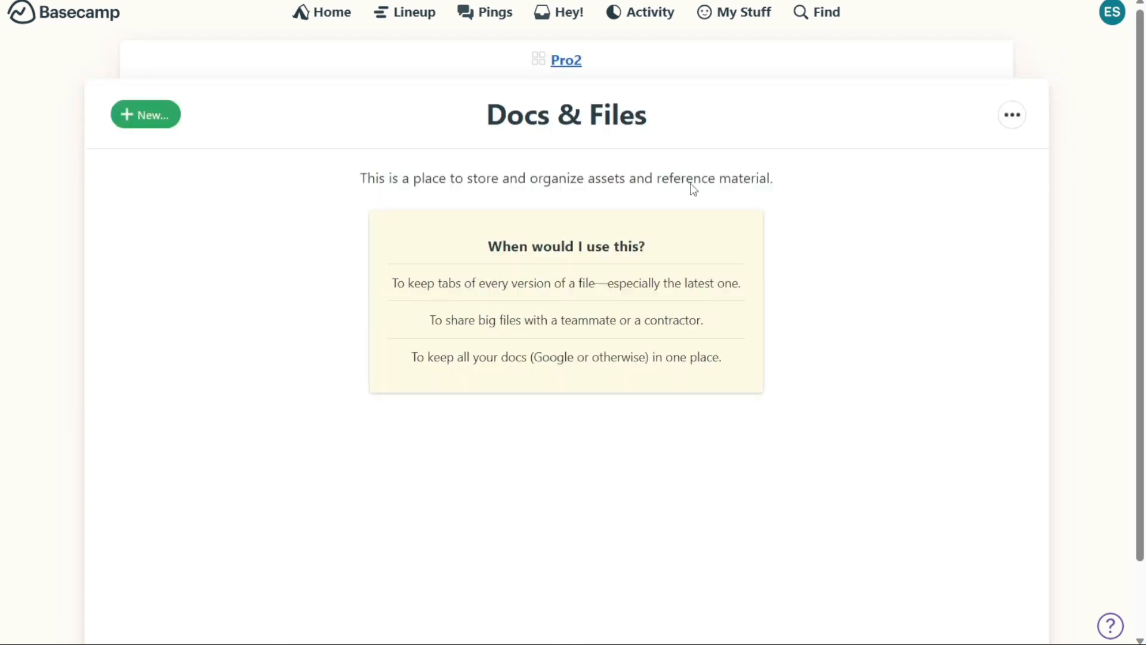
{"action": "left_click", "coordinate": [145, 117]}
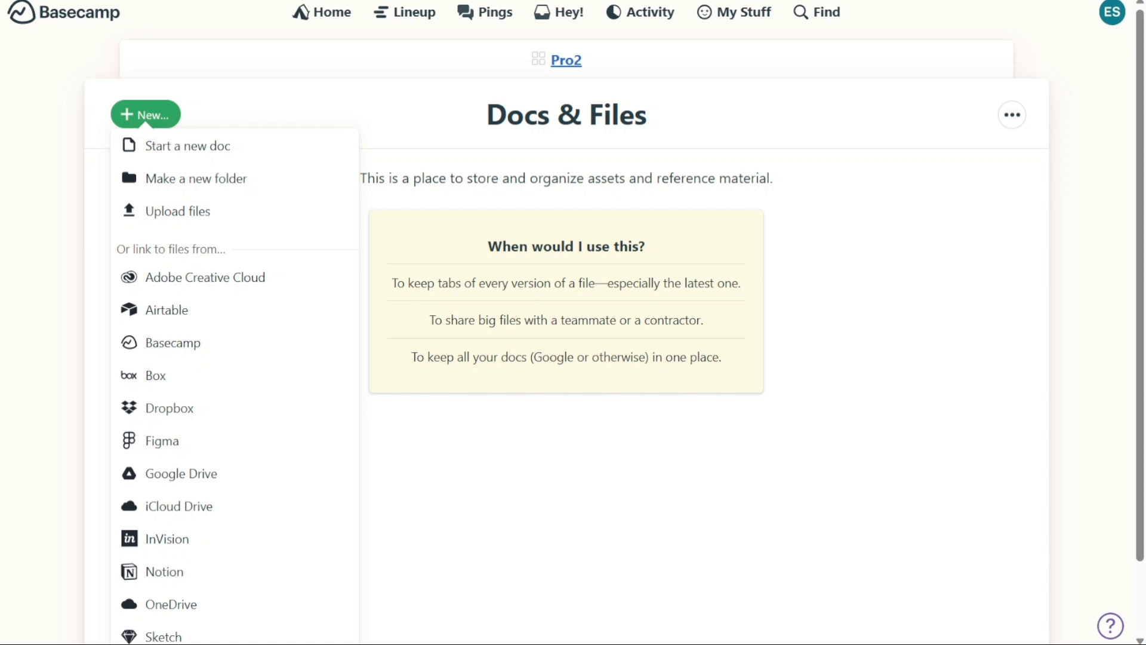
{"action": "key", "text": "alt+Left"}
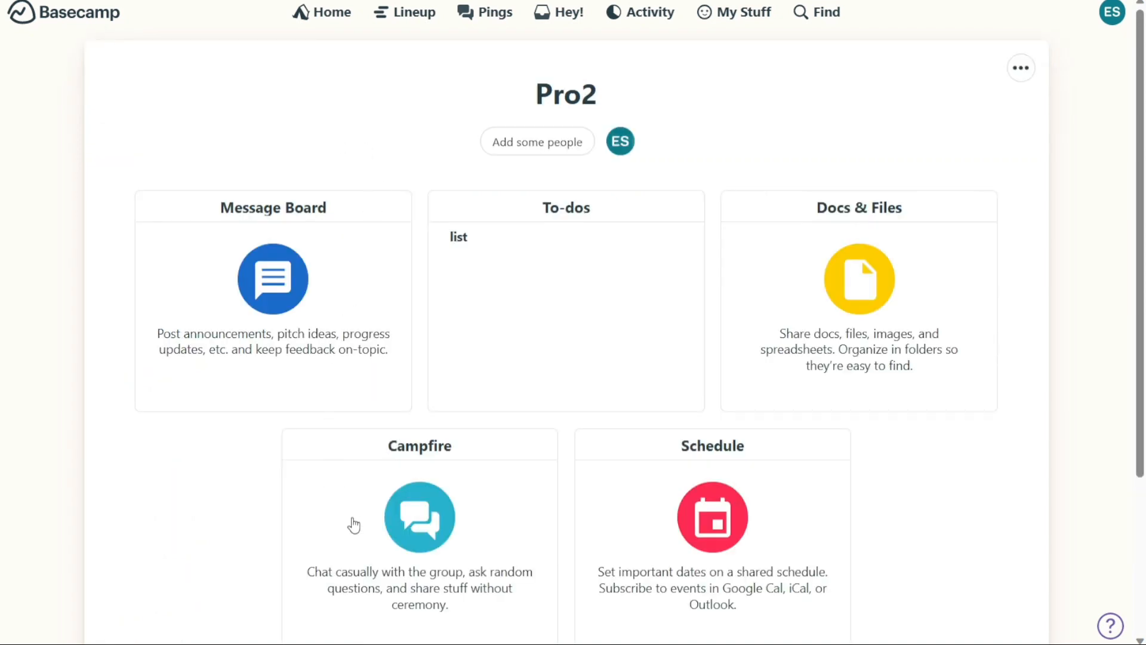
- View Pro2's Campfire chat and its Schedule calendar, returning to the project page after each
{"action": "left_click", "coordinate": [439, 524]}
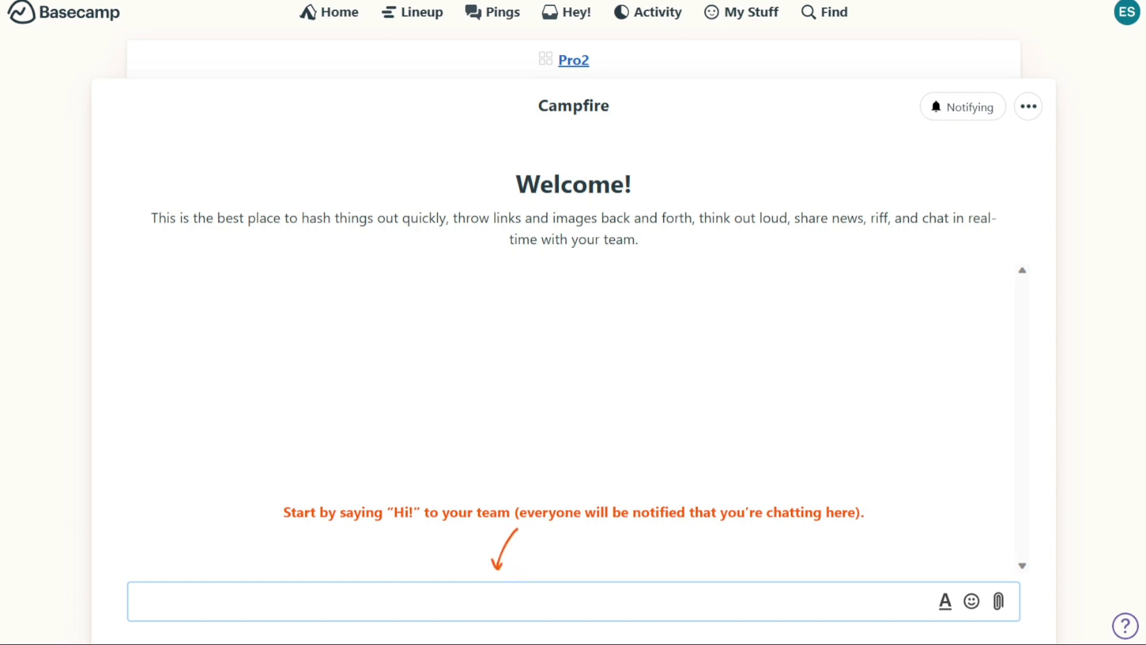
{"action": "key", "text": "alt+Left"}
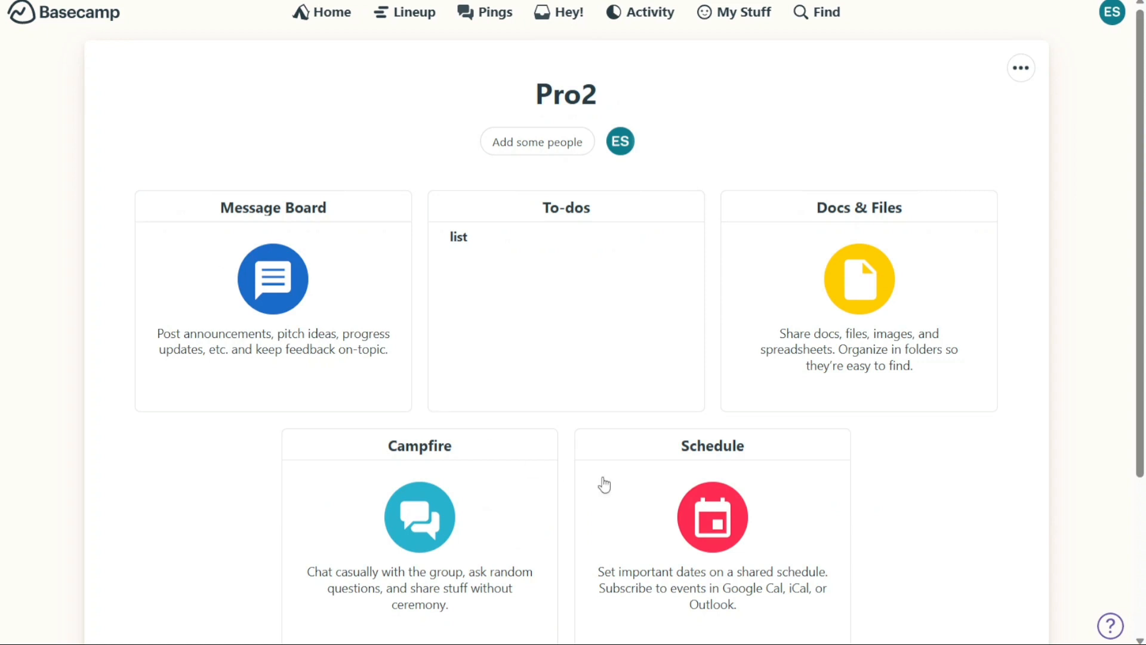
{"action": "left_click", "coordinate": [714, 521]}
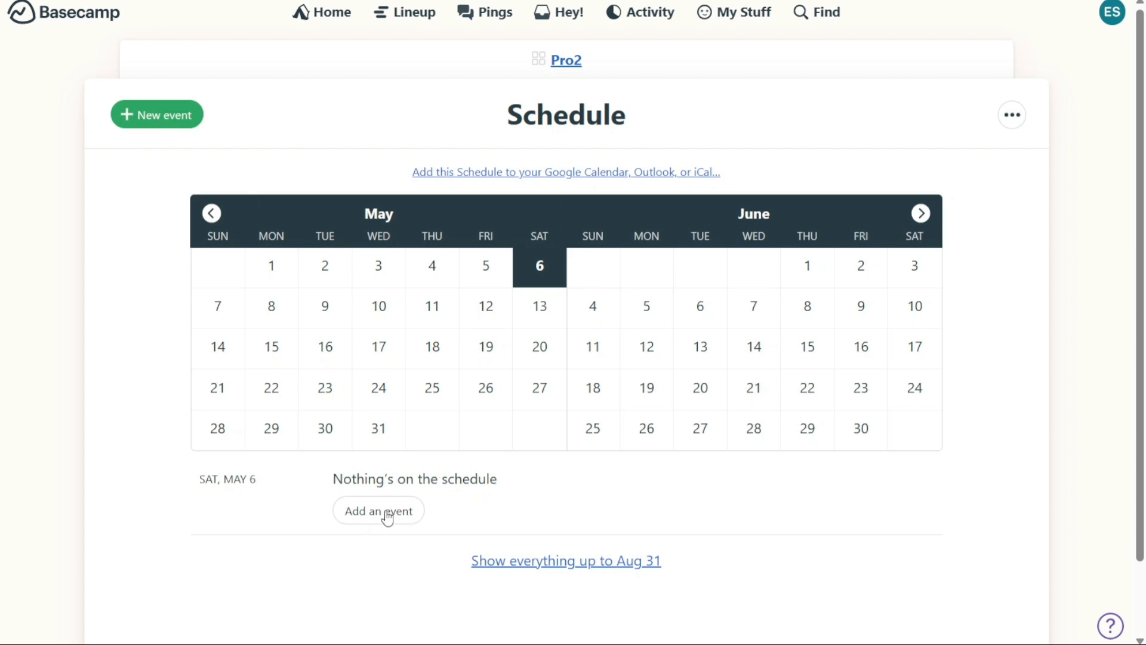
{"action": "key", "text": "alt+Left"}
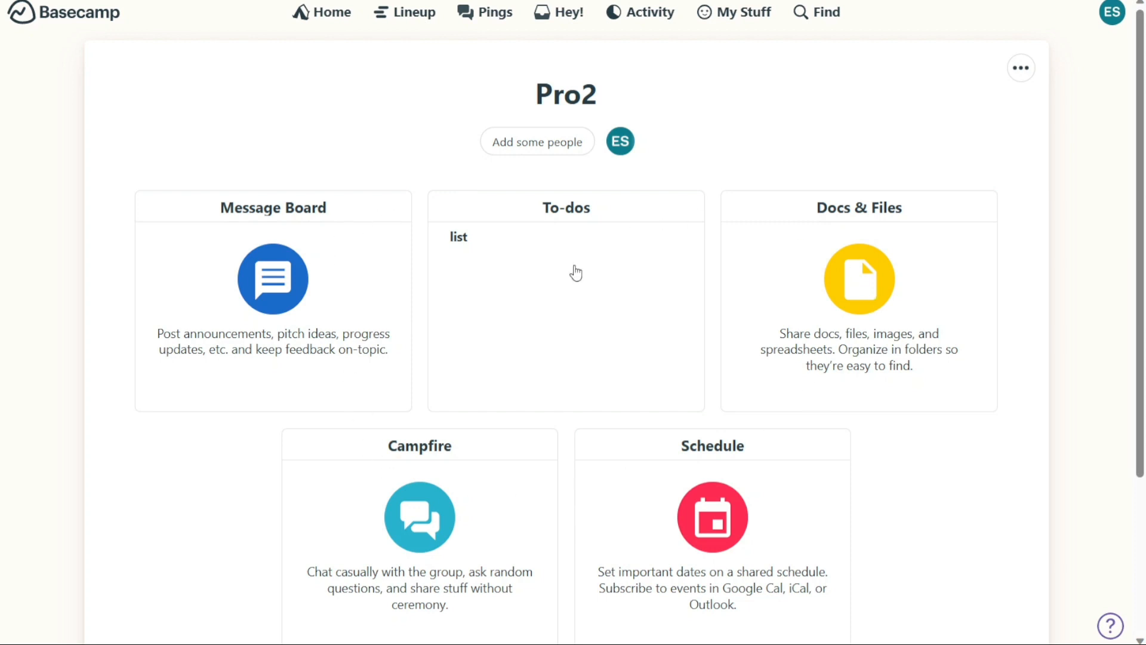
- Open Pro2's tool setup and look through the tools in use and the ones not being used
{"action": "left_click", "coordinate": [1020, 68]}
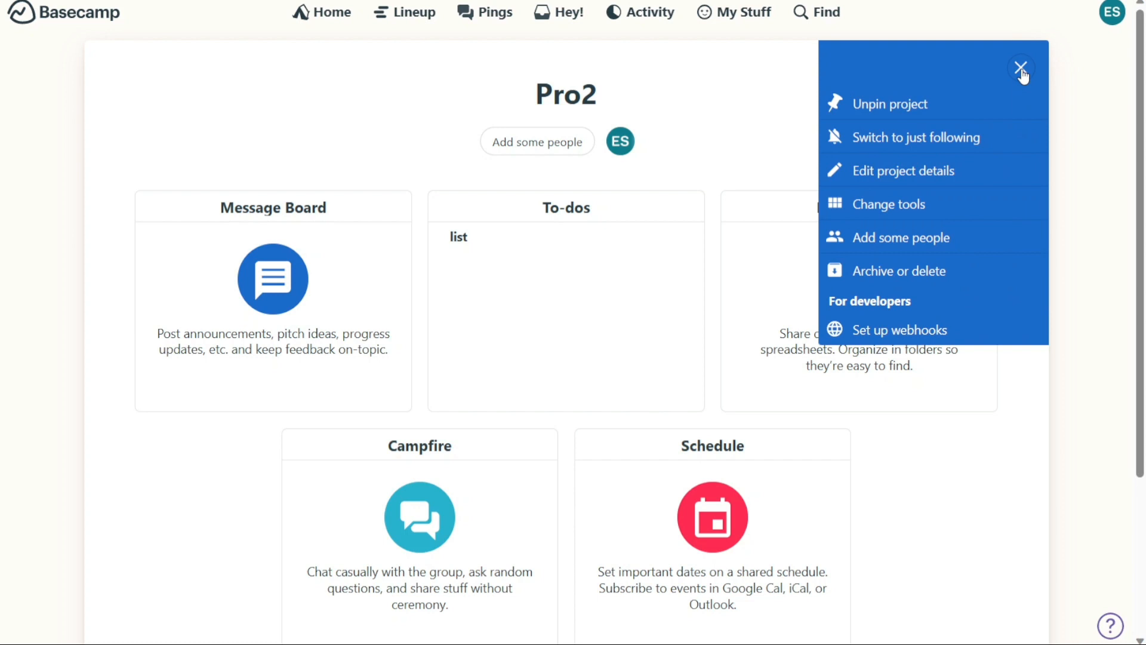
{"action": "left_click", "coordinate": [913, 206]}
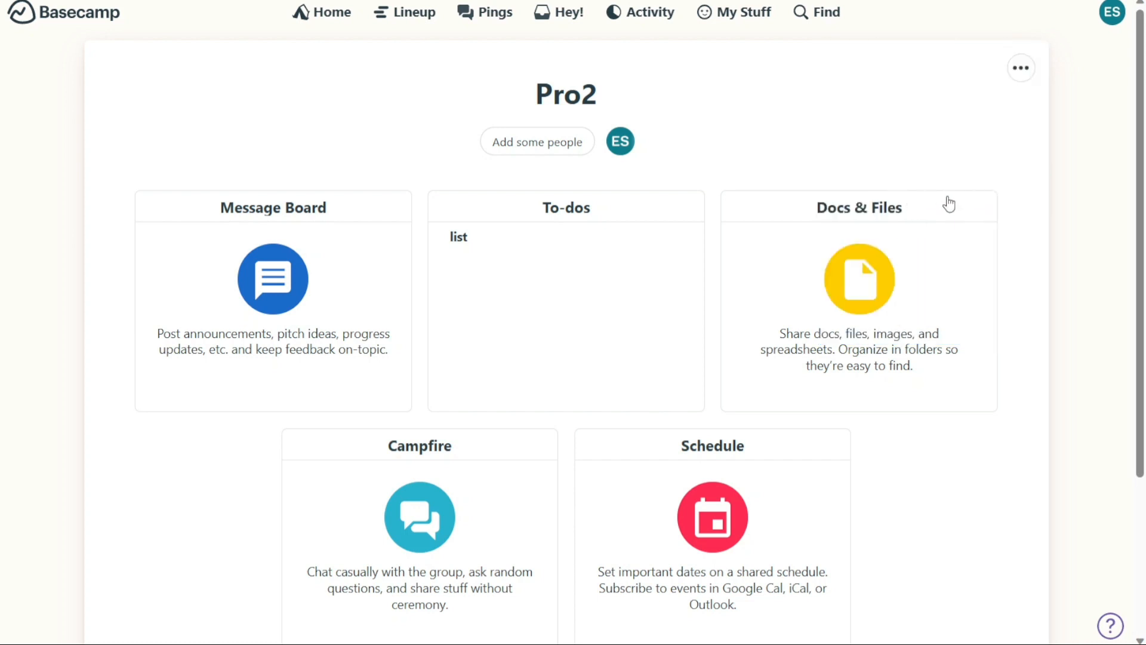
{"action": "scroll", "coordinate": [1140, 120], "scroll_direction": "down", "scroll_amount": 3}
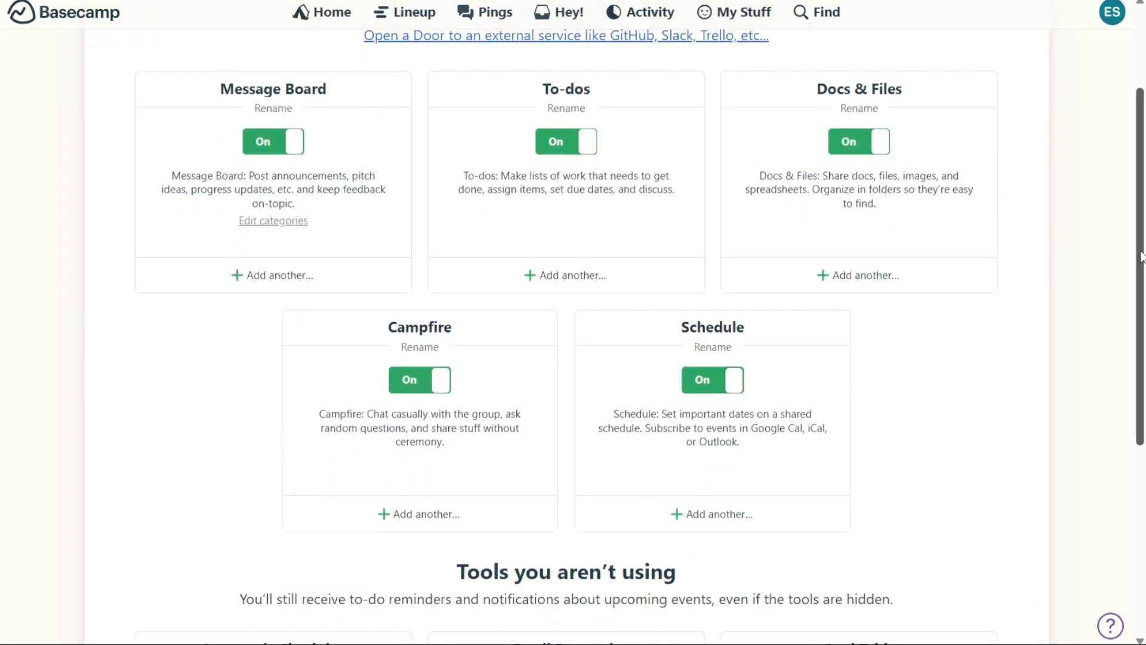
{"action": "left_click_drag", "start_coordinate": [1141, 257], "coordinate": [1136, 469]}
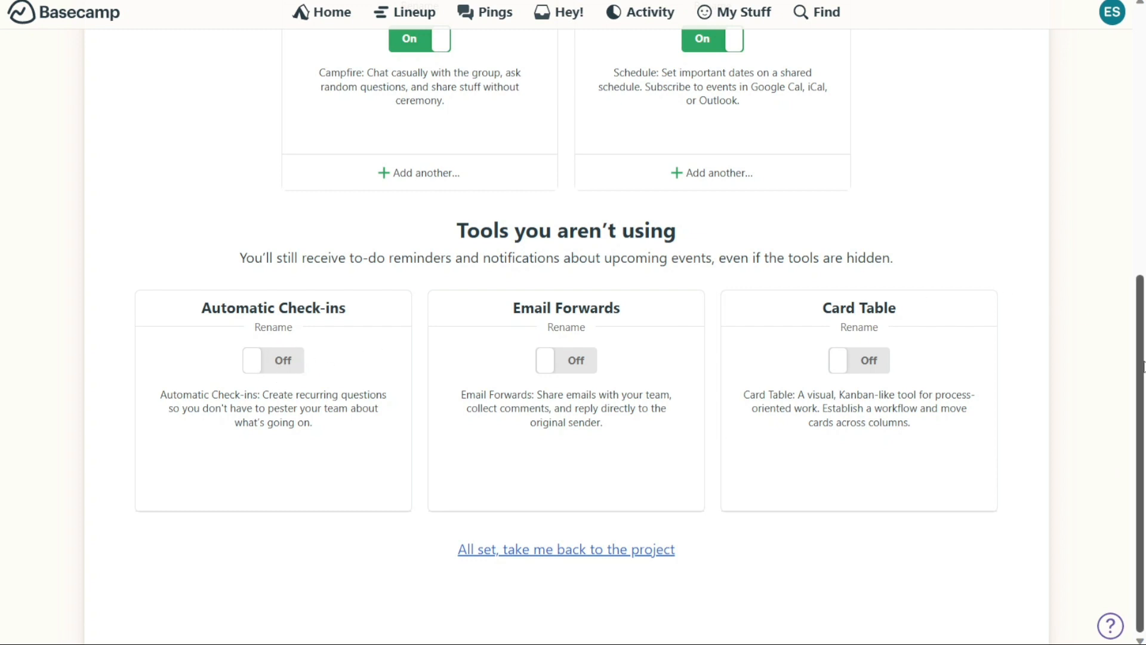
{"action": "left_click_drag", "start_coordinate": [1141, 362], "coordinate": [1132, 95]}
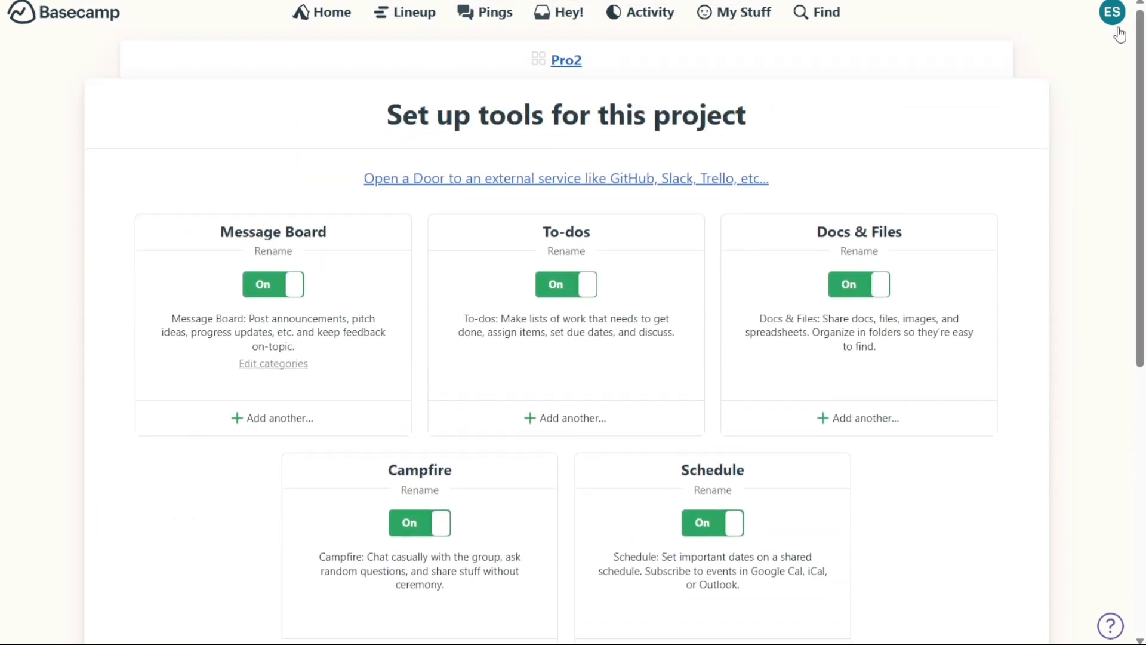